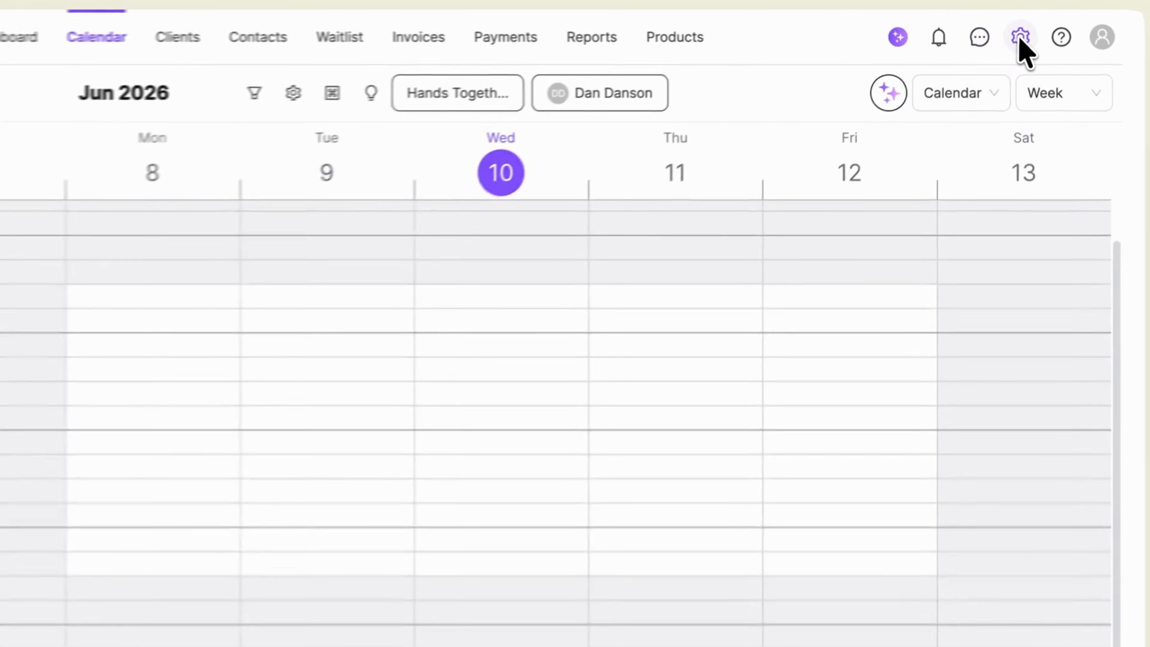
Go to the Invoice Settings page showing prefix INV and padding 4
{"action": "left_click", "coordinate": [1024, 33]}
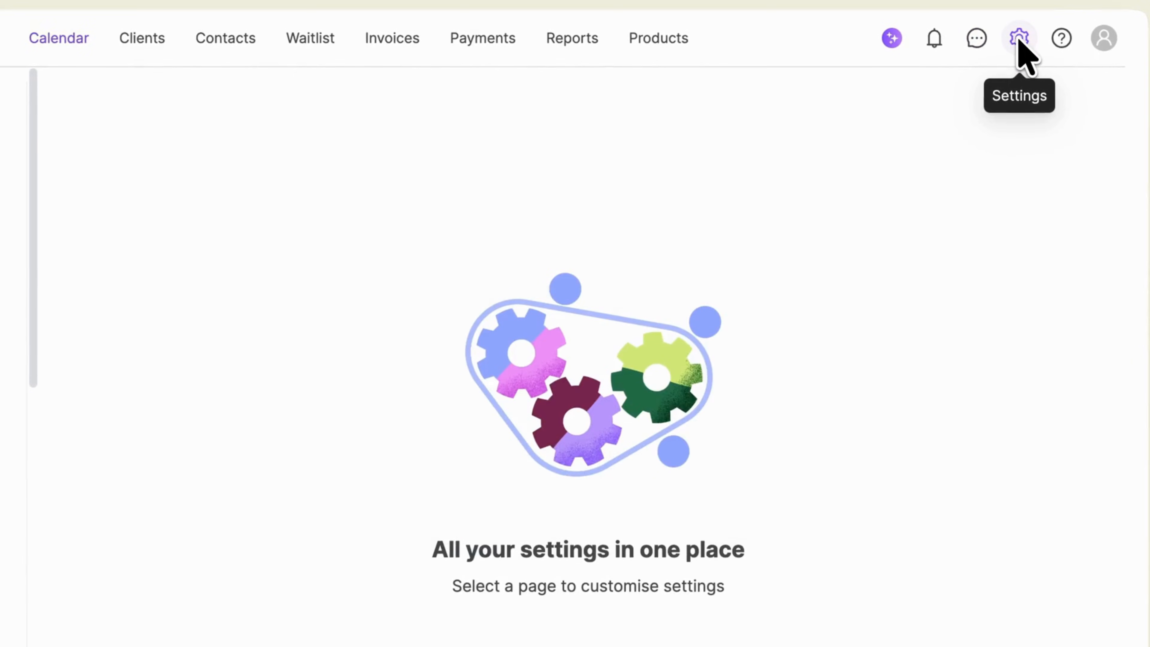
{"action": "scroll", "coordinate": [31, 557], "scroll_direction": "down", "scroll_amount": 10}
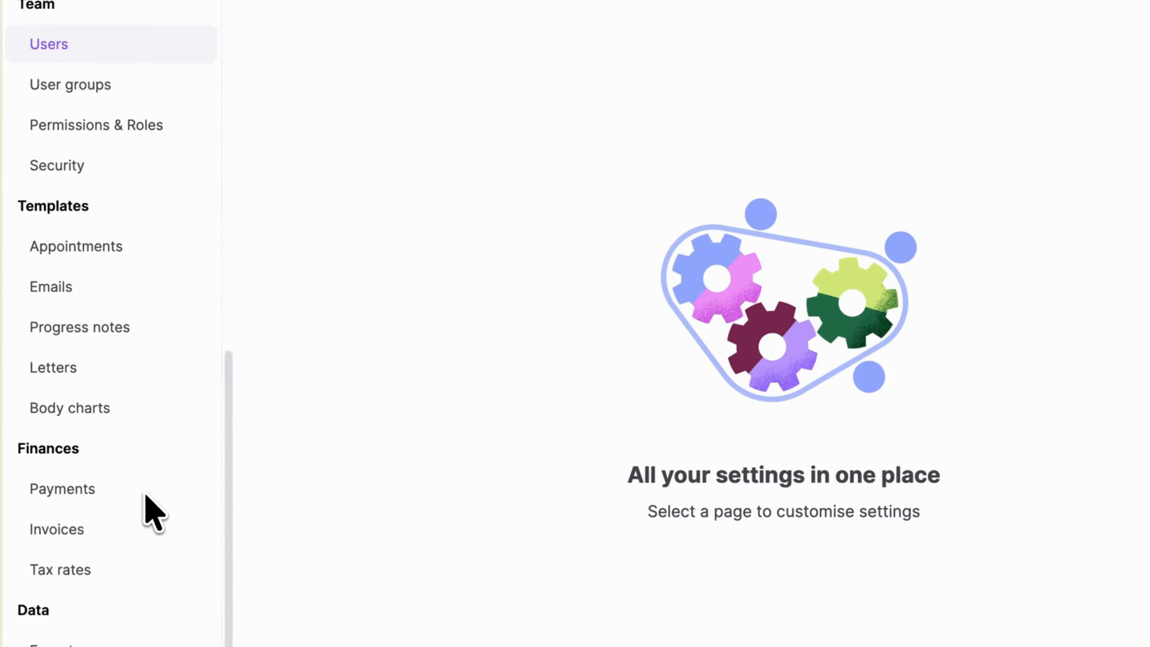
{"action": "left_click", "coordinate": [134, 473]}
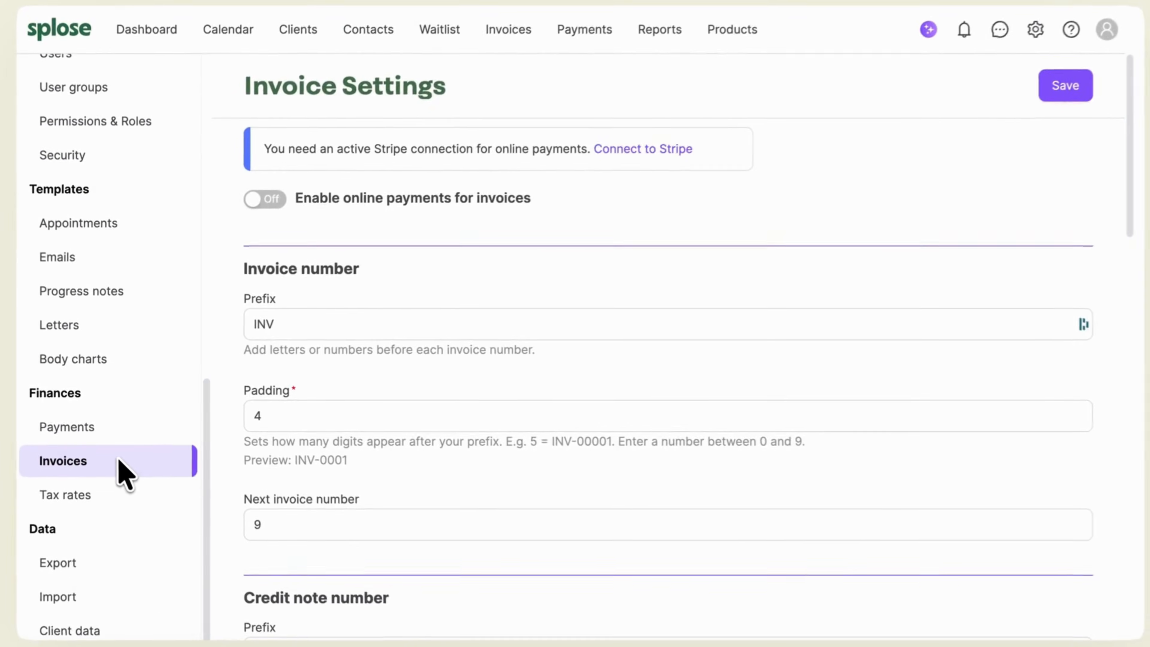
{"action": "left_click", "coordinate": [323, 327]}
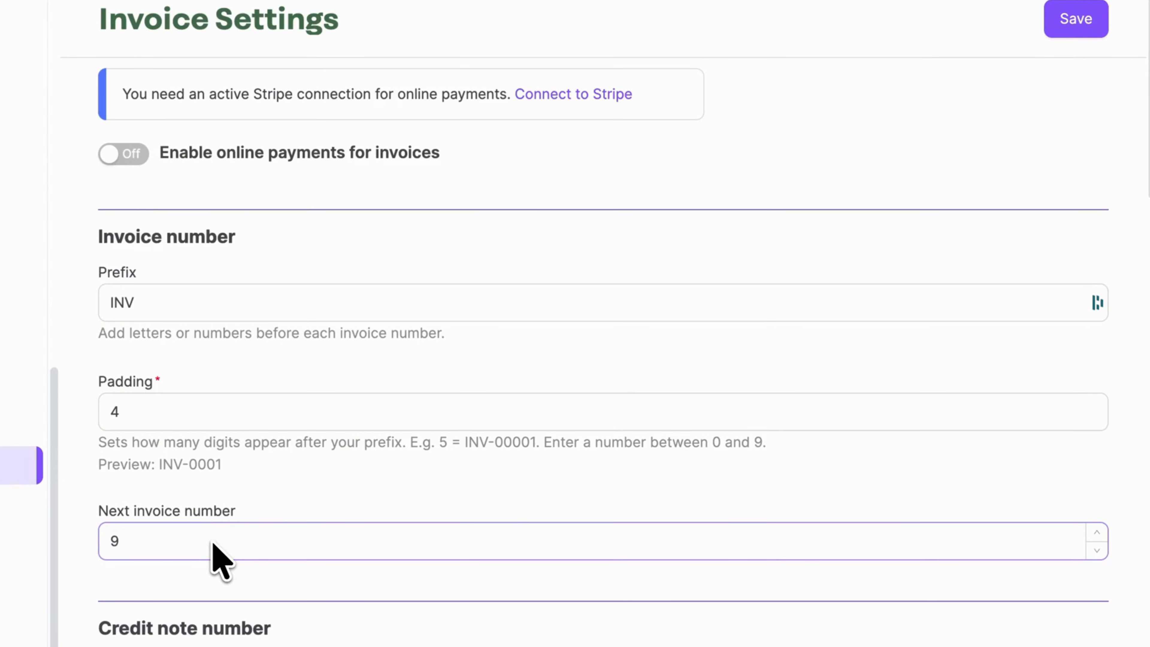
Keep default tax as Tax exclusive and bring the 7/14/21-day reminders into view
{"action": "scroll", "coordinate": [213, 543], "scroll_direction": "down", "scroll_amount": 15}
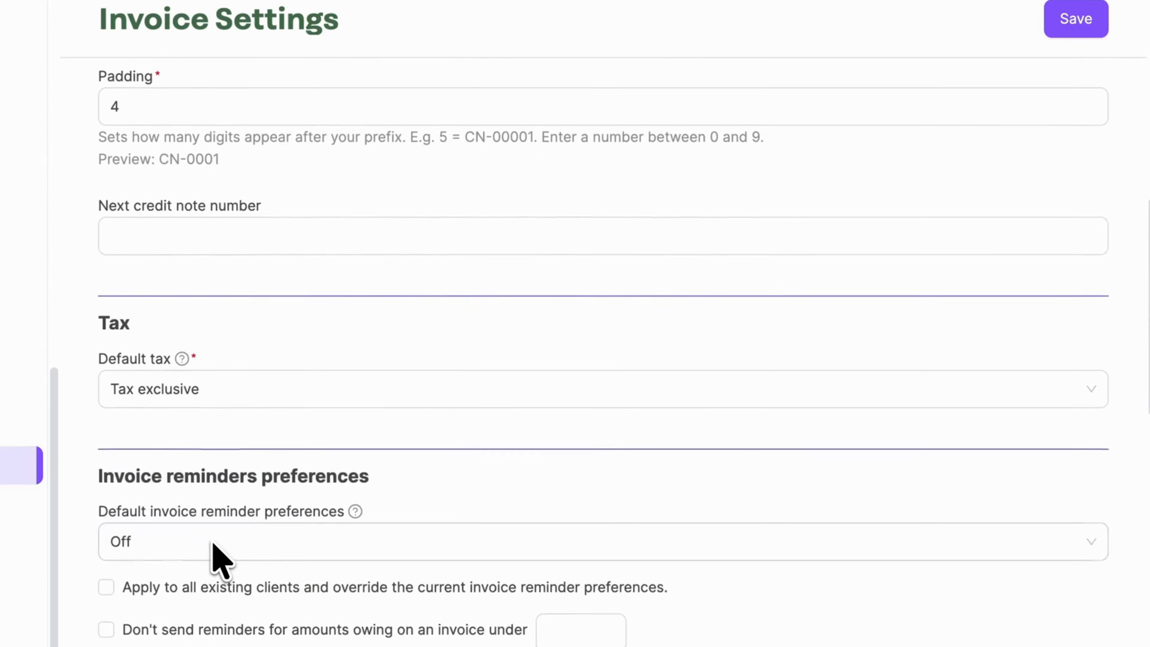
{"action": "left_click", "coordinate": [266, 373]}
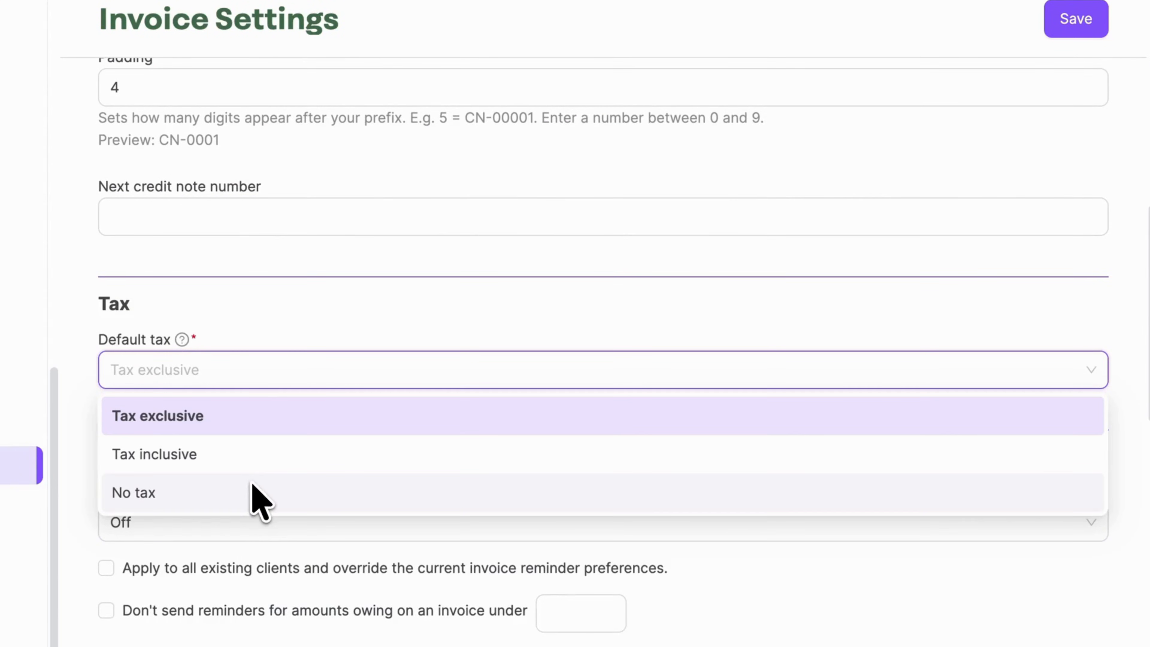
{"action": "left_click", "coordinate": [268, 423]}
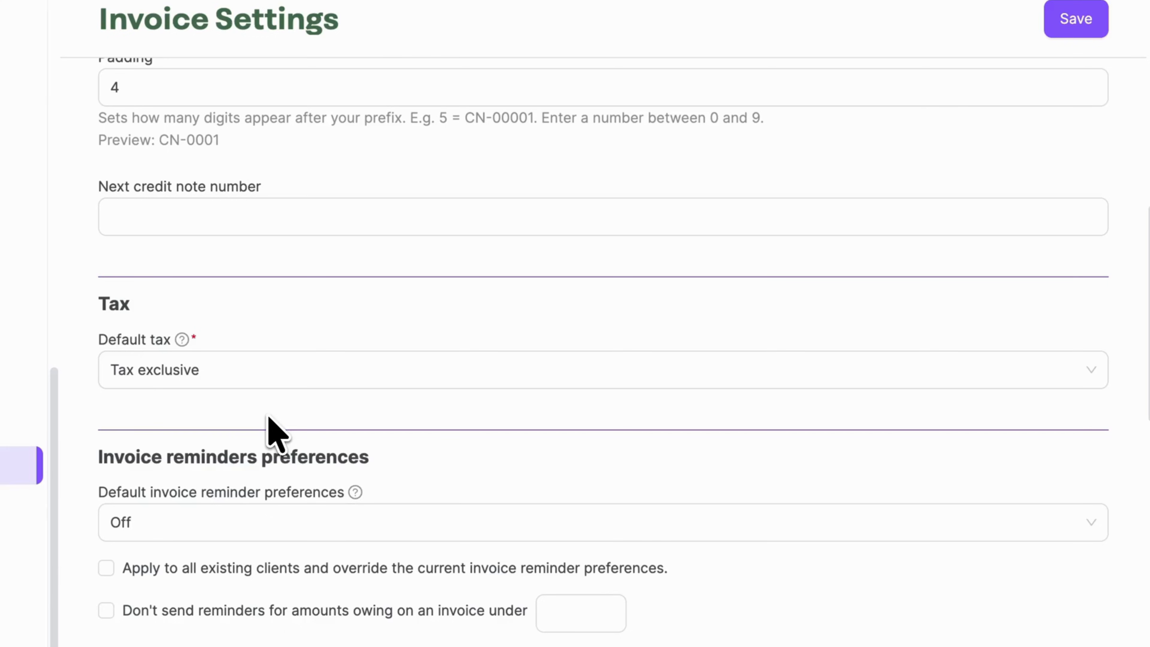
{"action": "scroll", "coordinate": [274, 433], "scroll_direction": "down", "scroll_amount": 8}
{"action": "scroll", "coordinate": [276, 434], "scroll_direction": "down", "scroll_amount": 3}
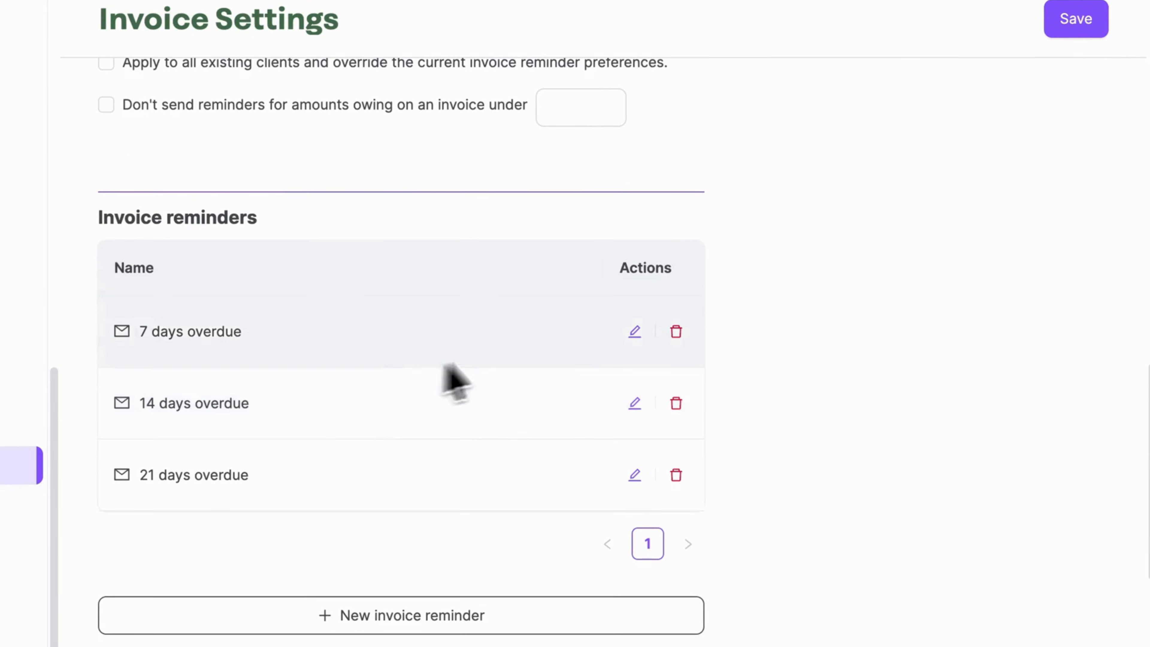
Change the 7 days overdue reminder's timing to Overdue by 5 days
{"action": "left_click", "coordinate": [634, 331]}
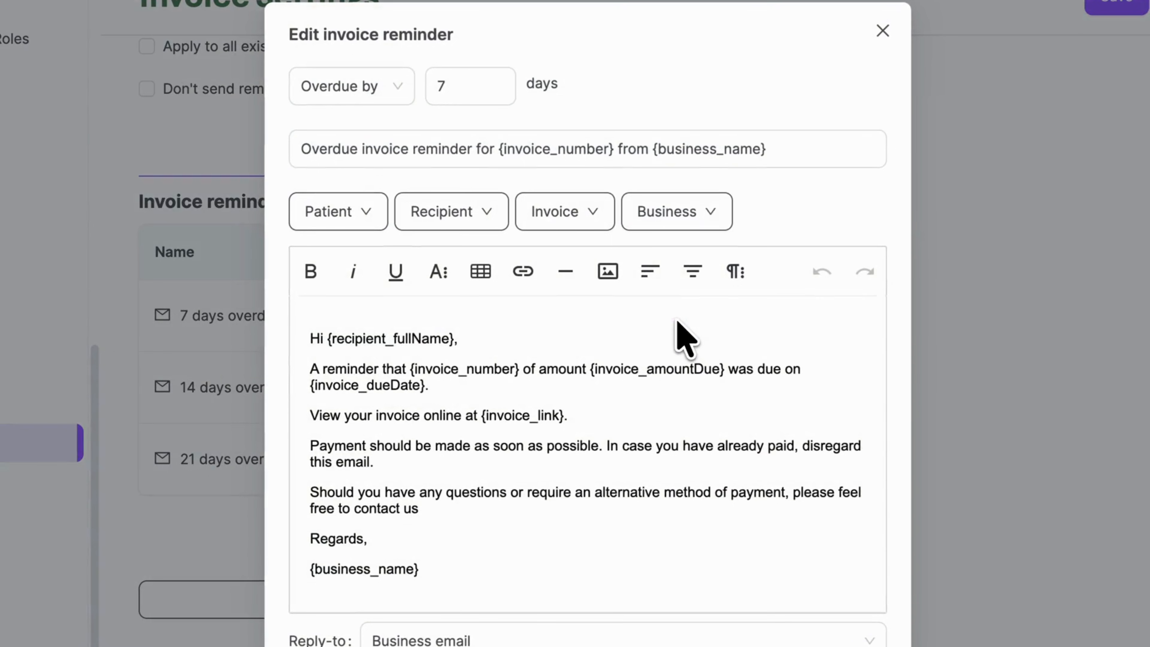
{"action": "left_click", "coordinate": [397, 86]}
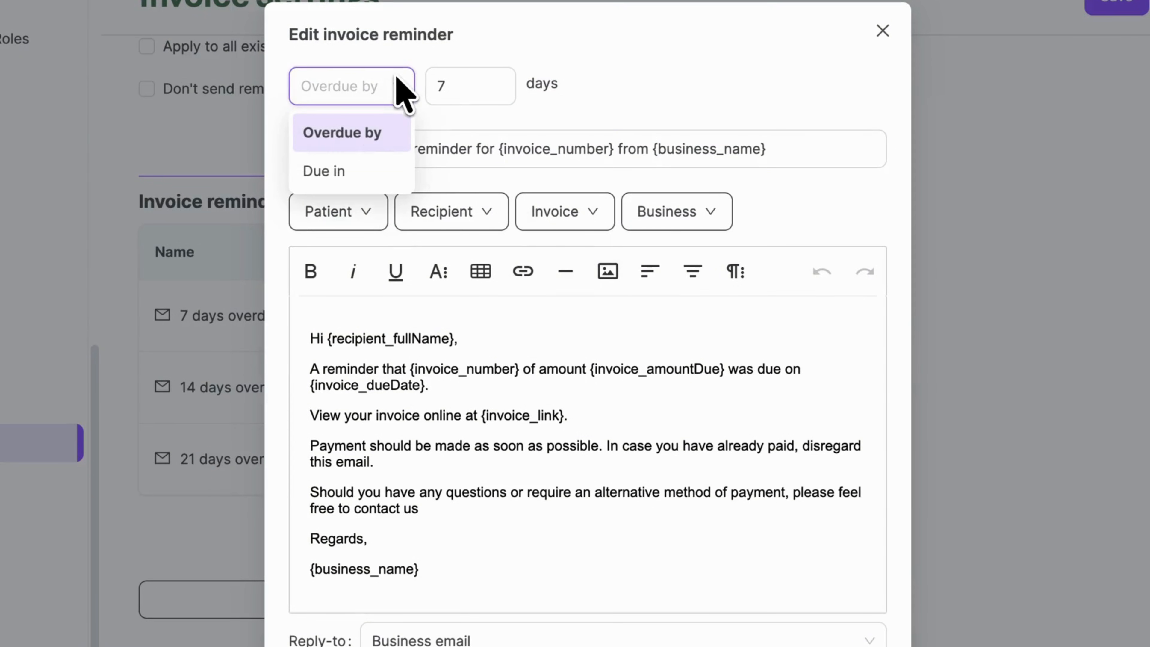
{"action": "left_click", "coordinate": [388, 144]}
{"action": "double_click", "coordinate": [464, 91]}
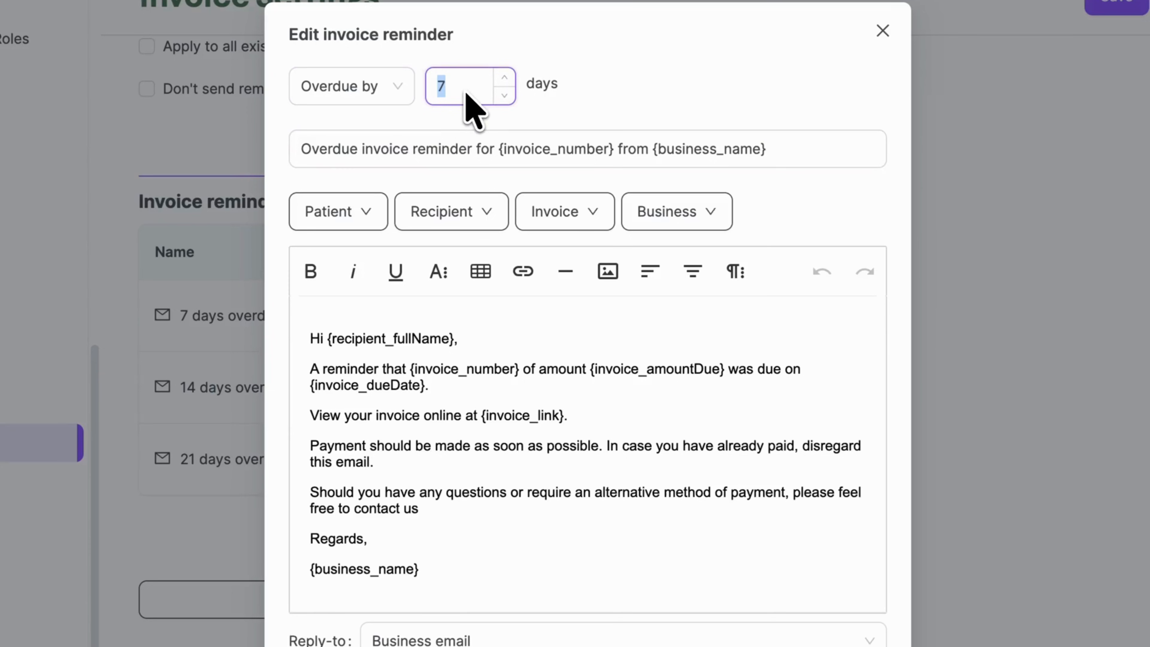
{"action": "type", "text": "5"}
{"action": "left_click", "coordinate": [553, 152]}
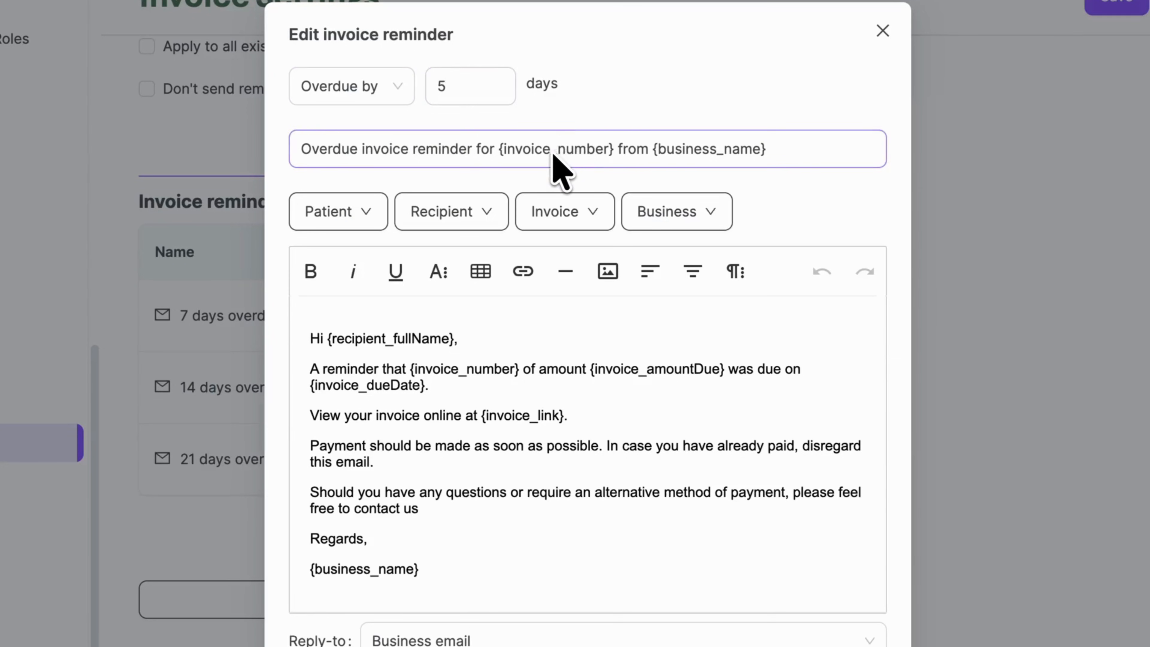
Greet the reminder's recipient by patient first name, keep Business email reply-to, and save
{"action": "left_click_drag", "start_coordinate": [454, 339], "coordinate": [327, 337]}
{"action": "key", "text": "BackSpace"}
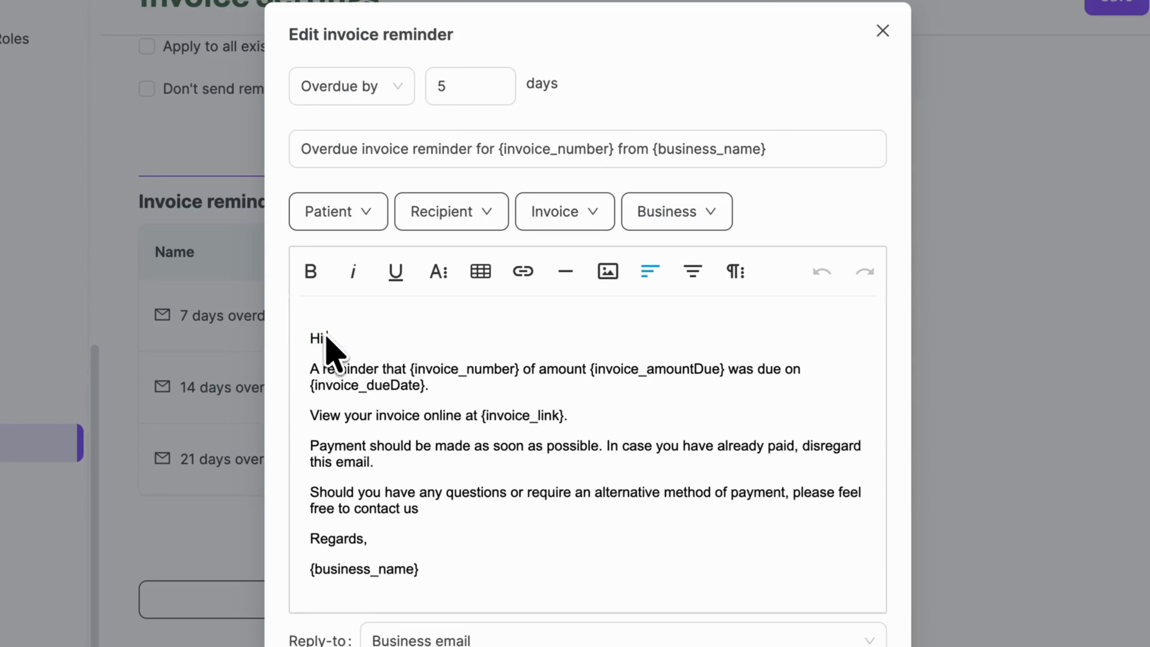
{"action": "left_click", "coordinate": [360, 224]}
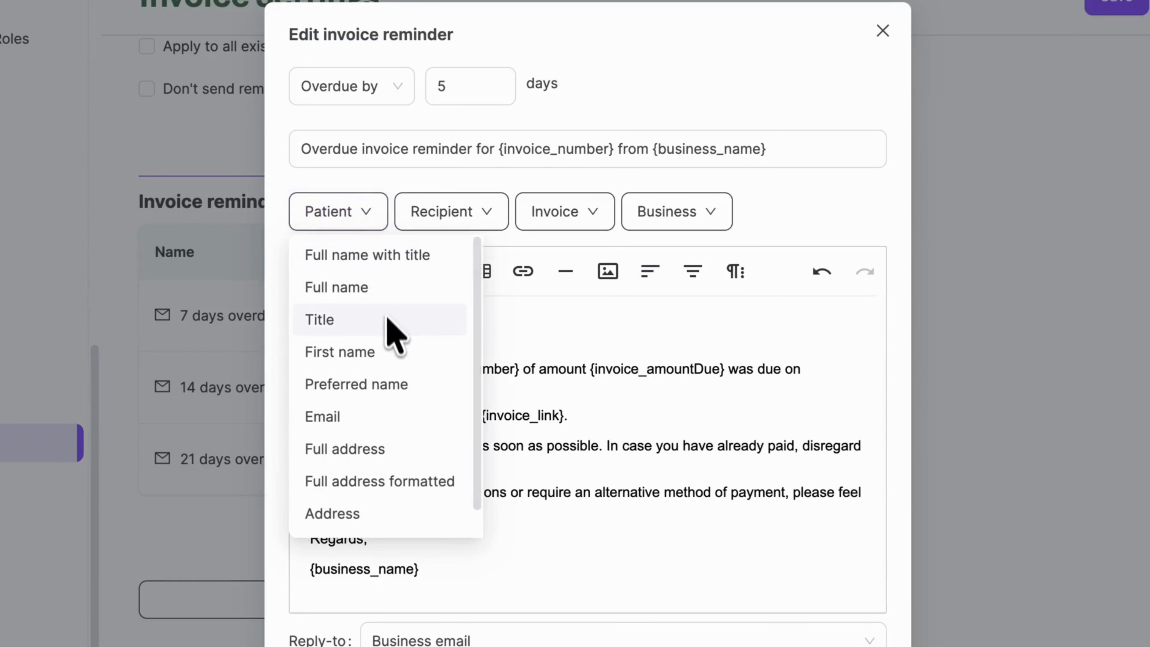
{"action": "left_click", "coordinate": [386, 356]}
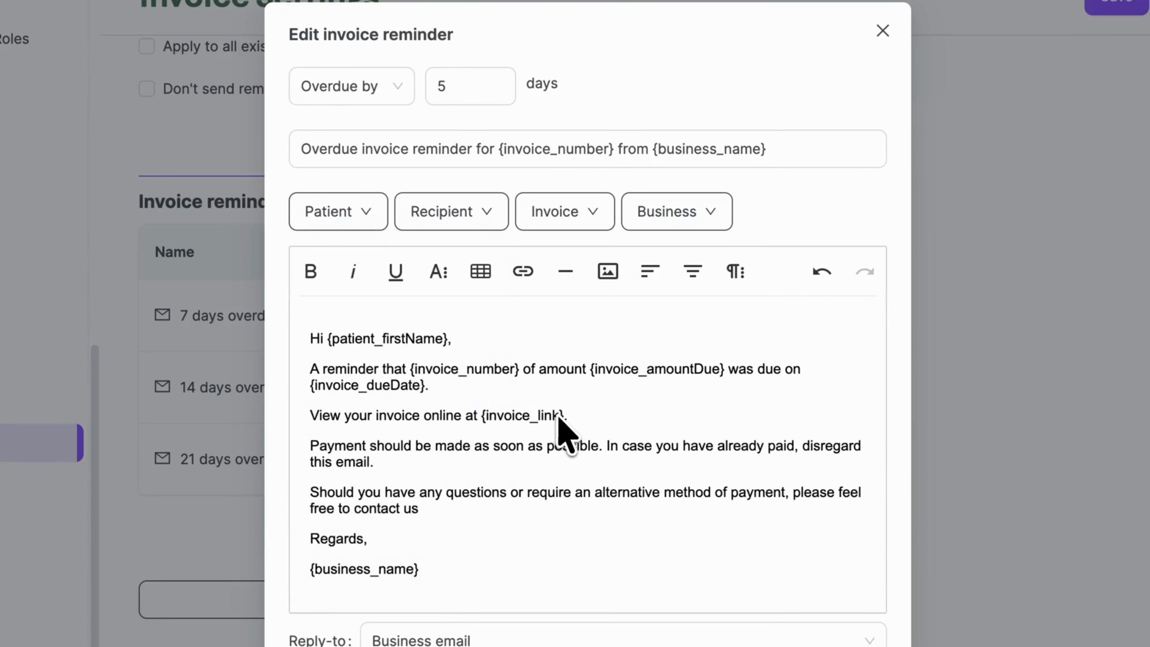
{"action": "scroll", "coordinate": [557, 417], "scroll_direction": "down", "scroll_amount": 2}
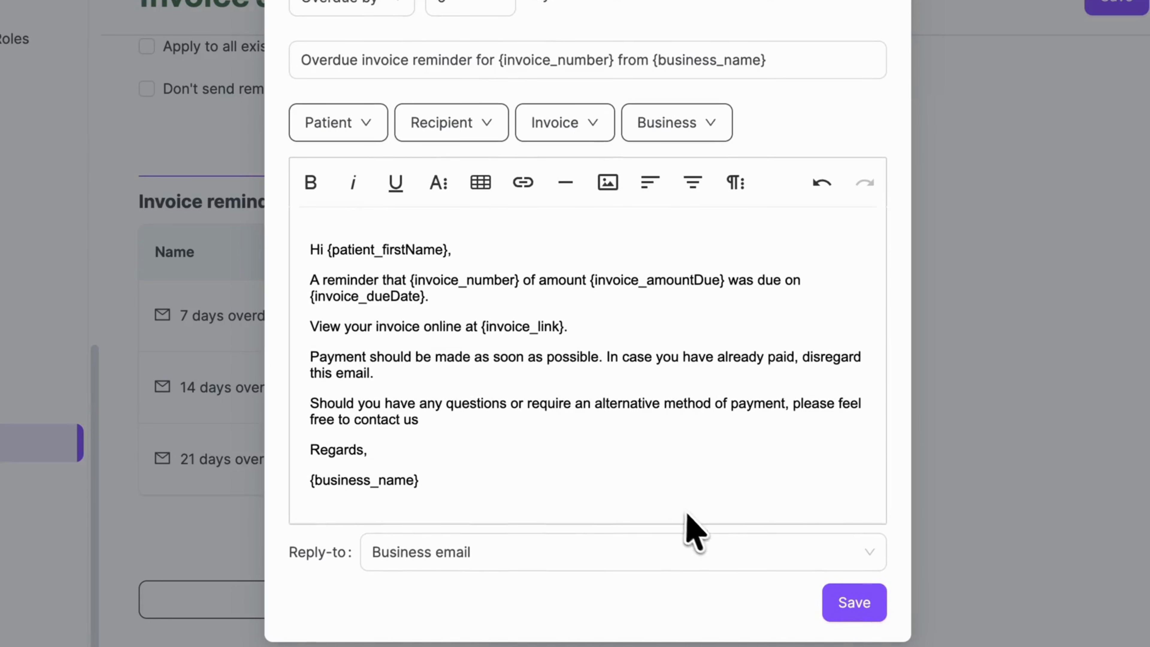
{"action": "left_click", "coordinate": [753, 566]}
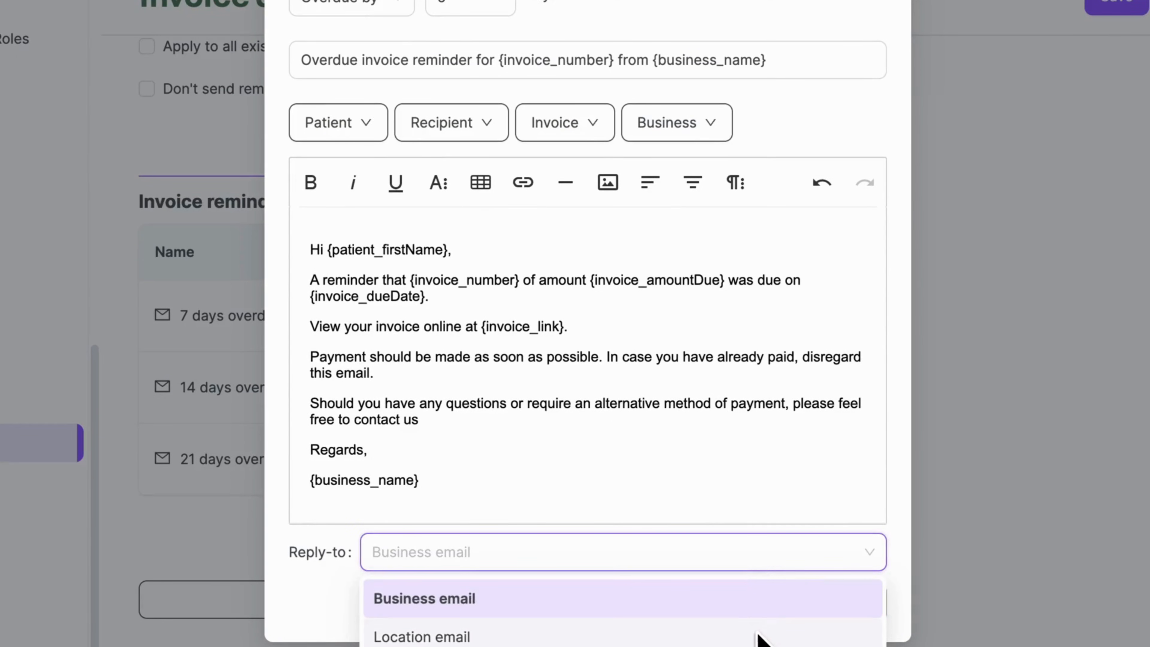
{"action": "left_click", "coordinate": [771, 600]}
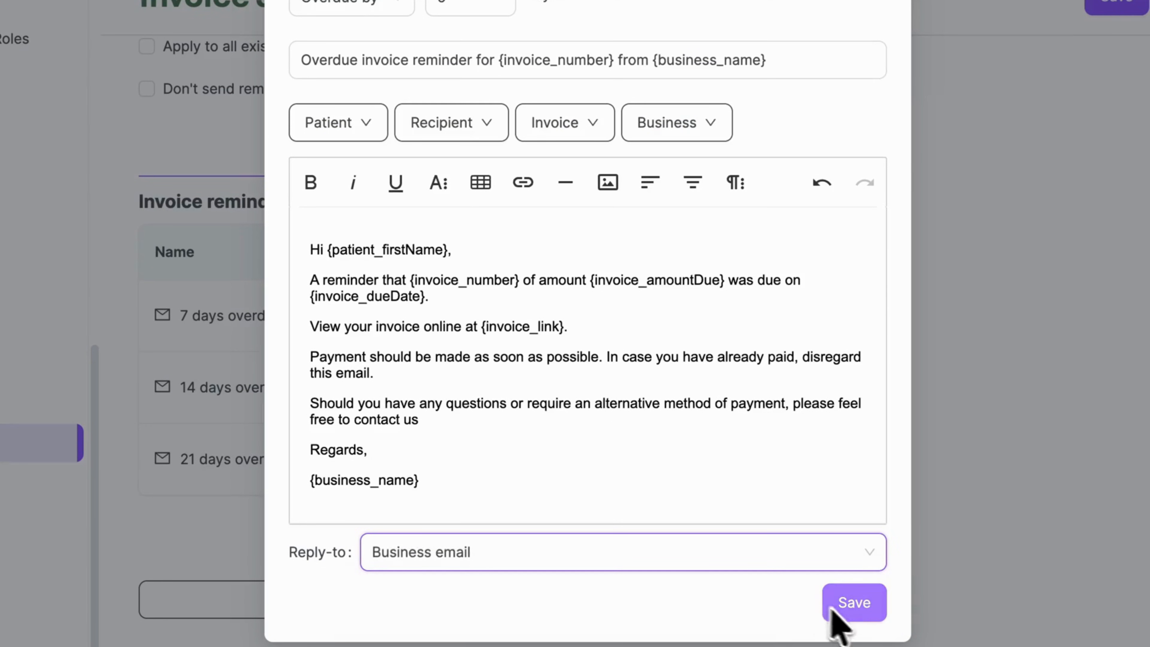
{"action": "left_click", "coordinate": [851, 609]}
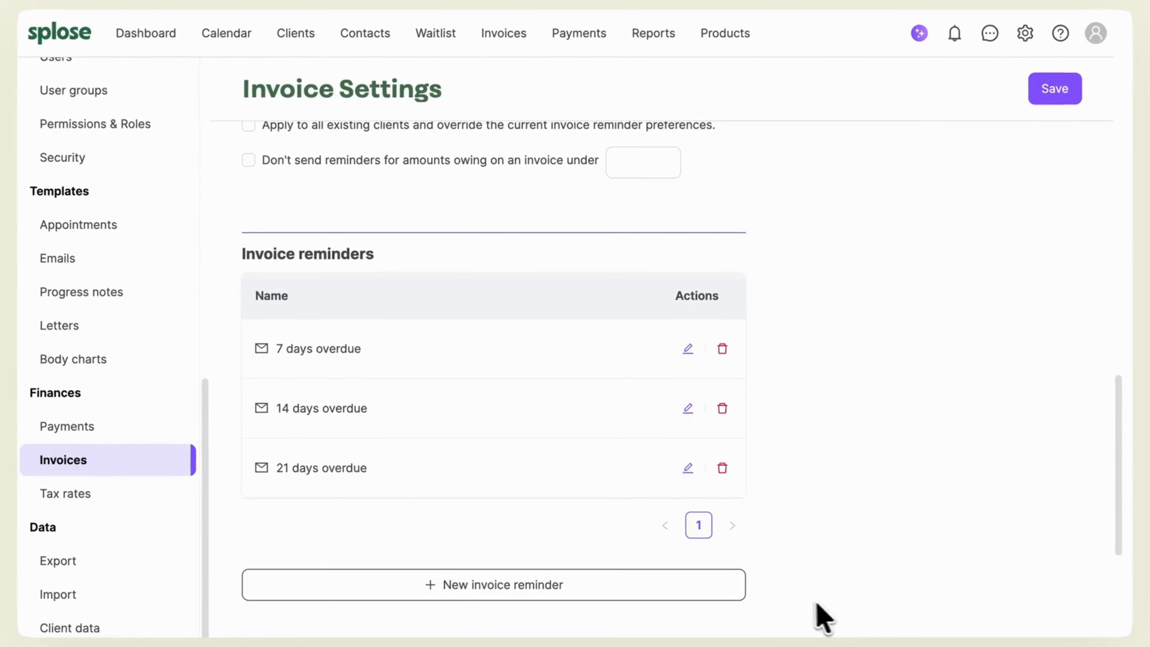
Start a new invoice reminder, then close it without creating one
{"action": "left_click", "coordinate": [729, 595]}
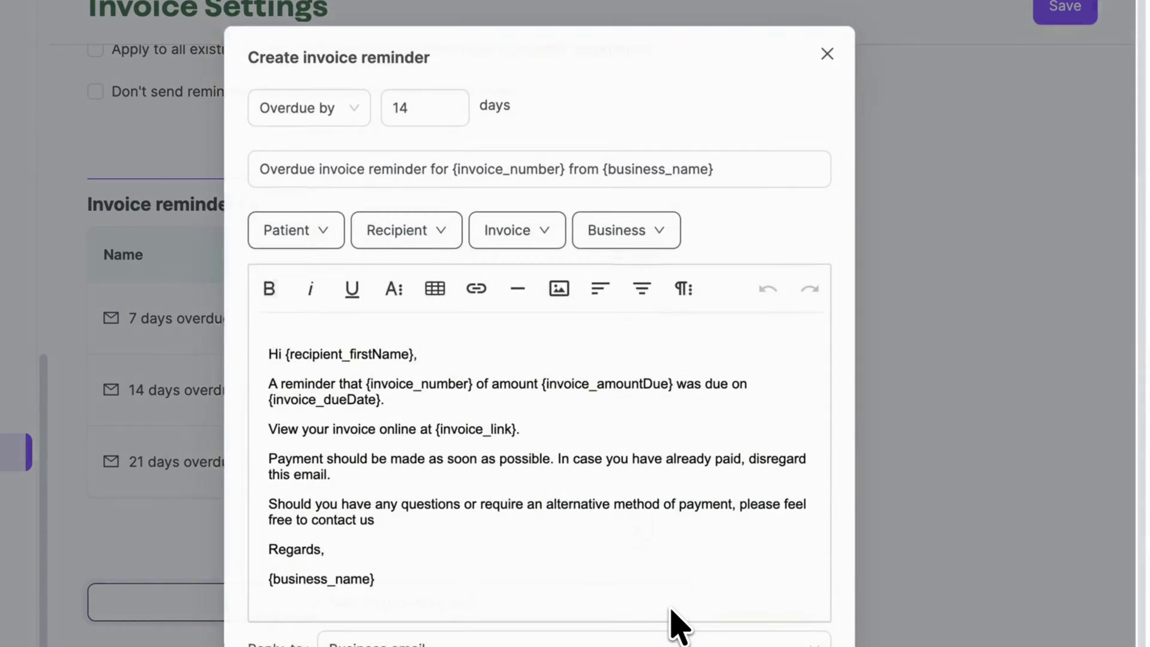
{"action": "scroll", "coordinate": [679, 626], "scroll_direction": "down", "scroll_amount": 3}
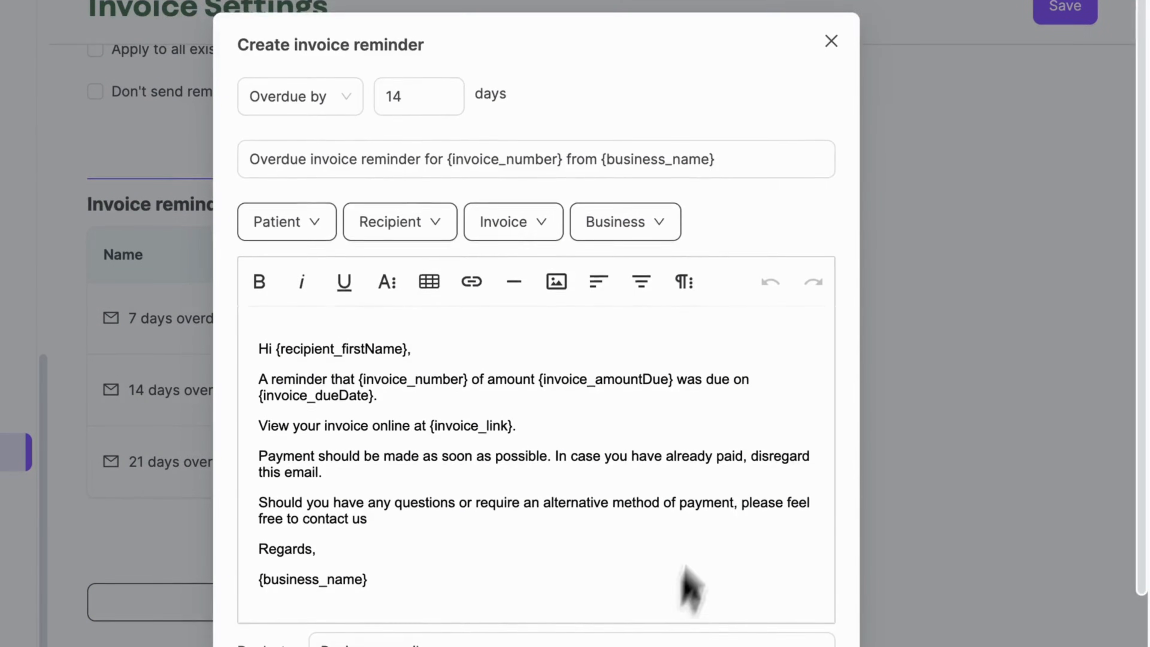
{"action": "left_click", "coordinate": [829, 41]}
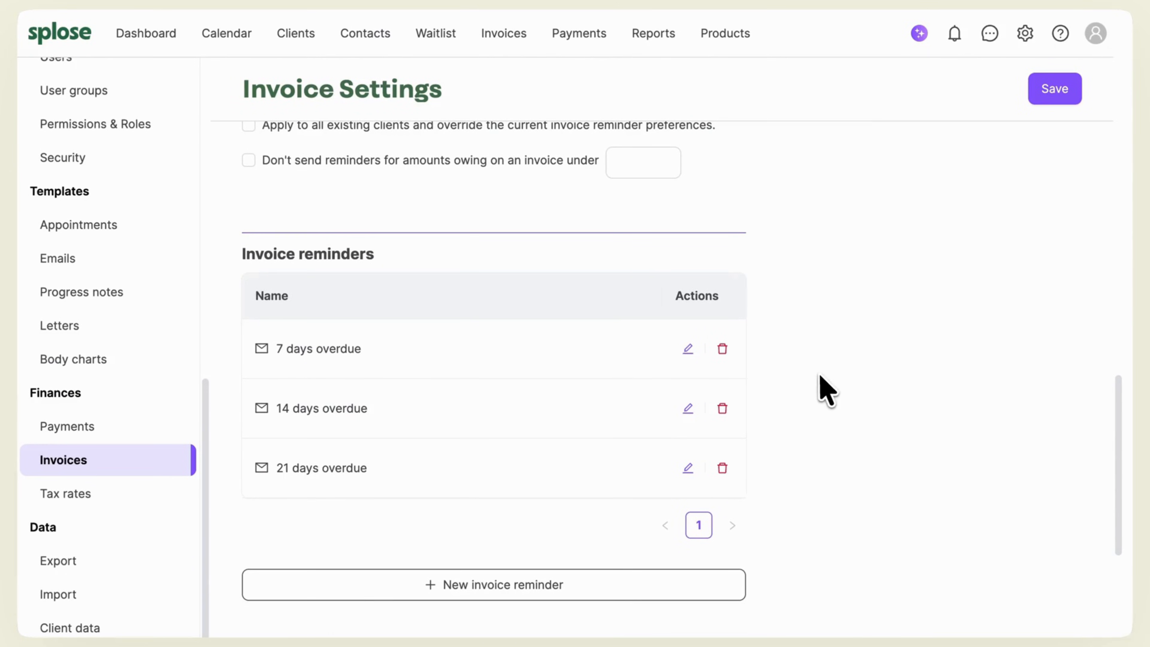
{"action": "scroll", "coordinate": [819, 376], "scroll_direction": "up", "scroll_amount": 5}
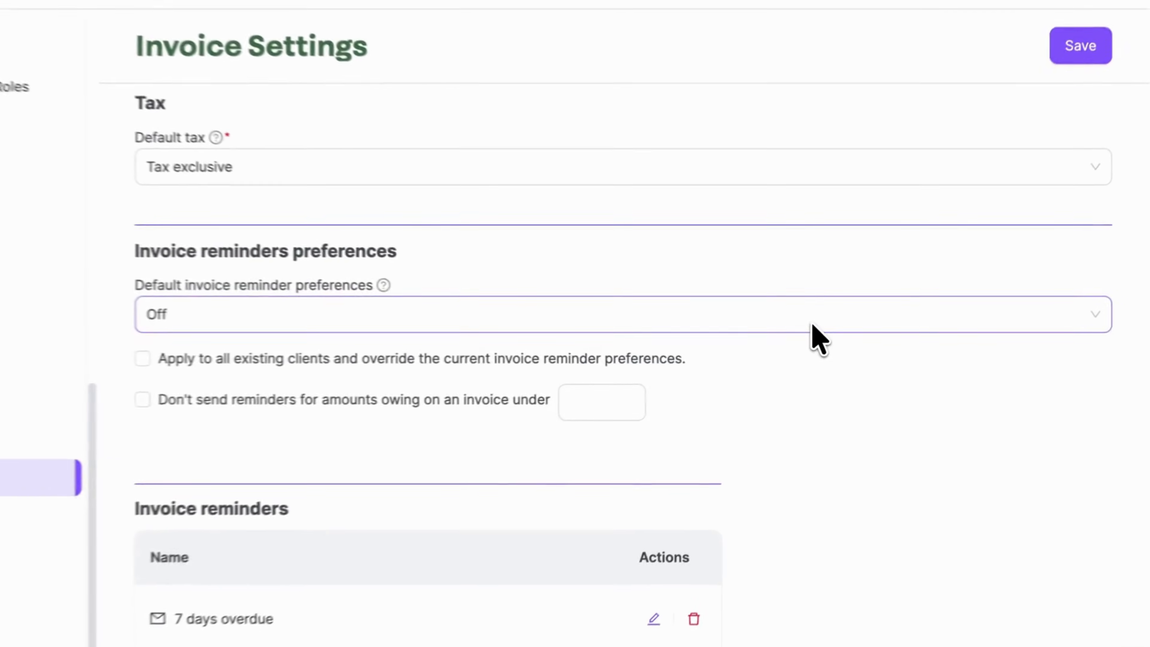
Set default invoice reminders On and apply it to all existing clients, overriding their preferences
{"action": "left_click", "coordinate": [829, 327]}
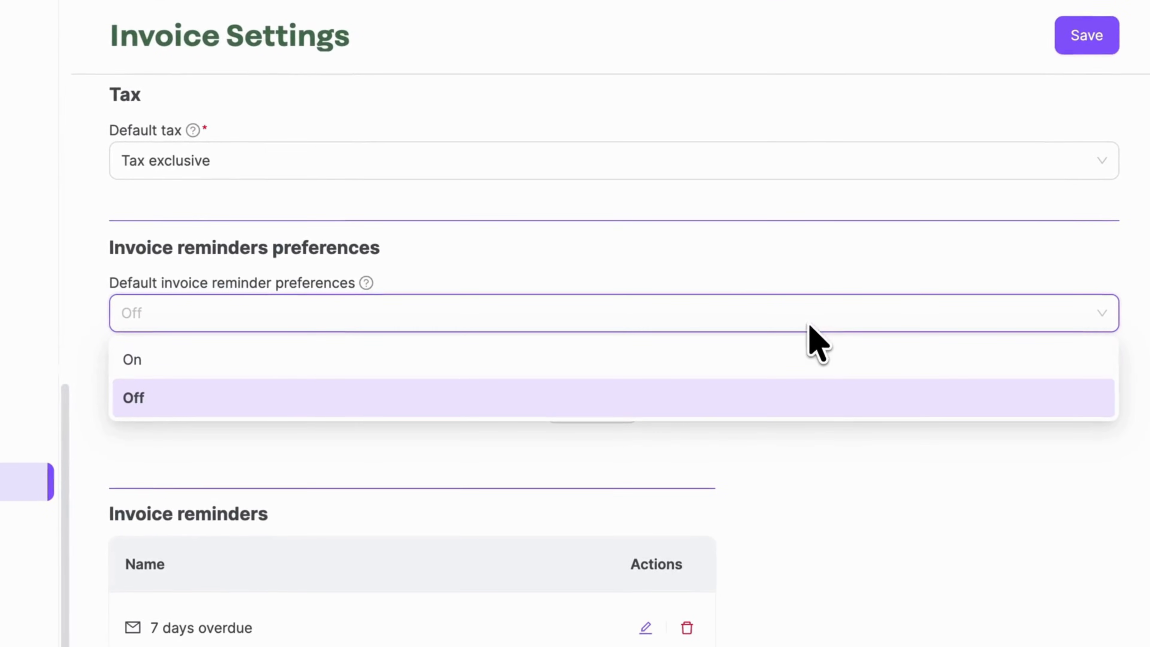
{"action": "left_click", "coordinate": [803, 369]}
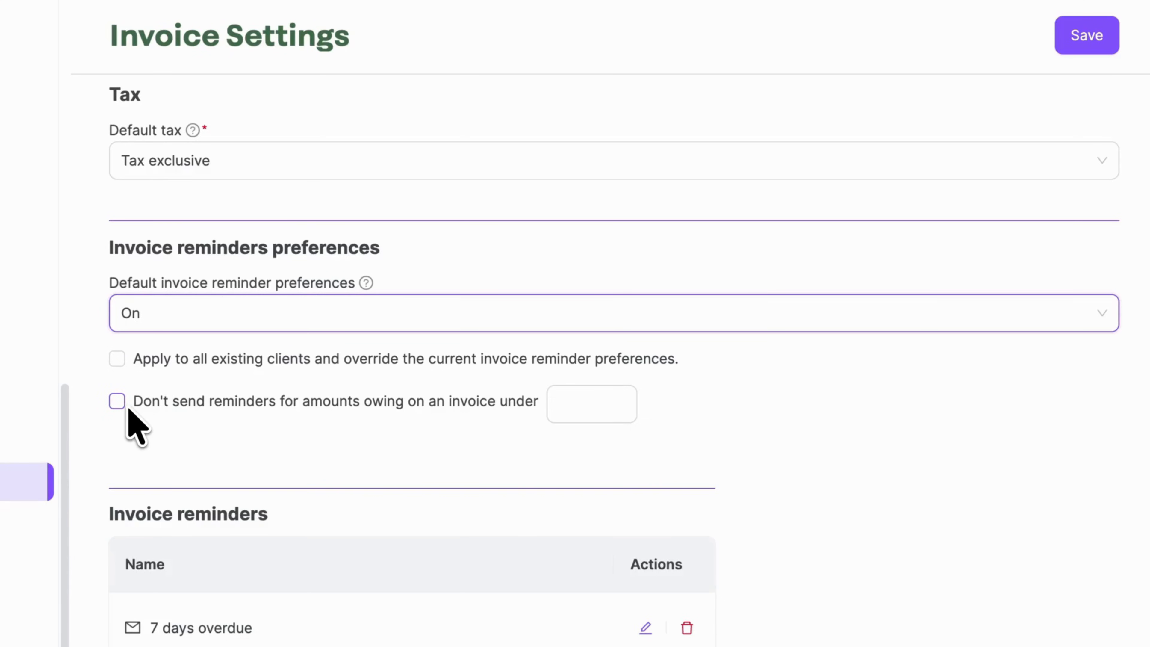
{"action": "left_click", "coordinate": [127, 362]}
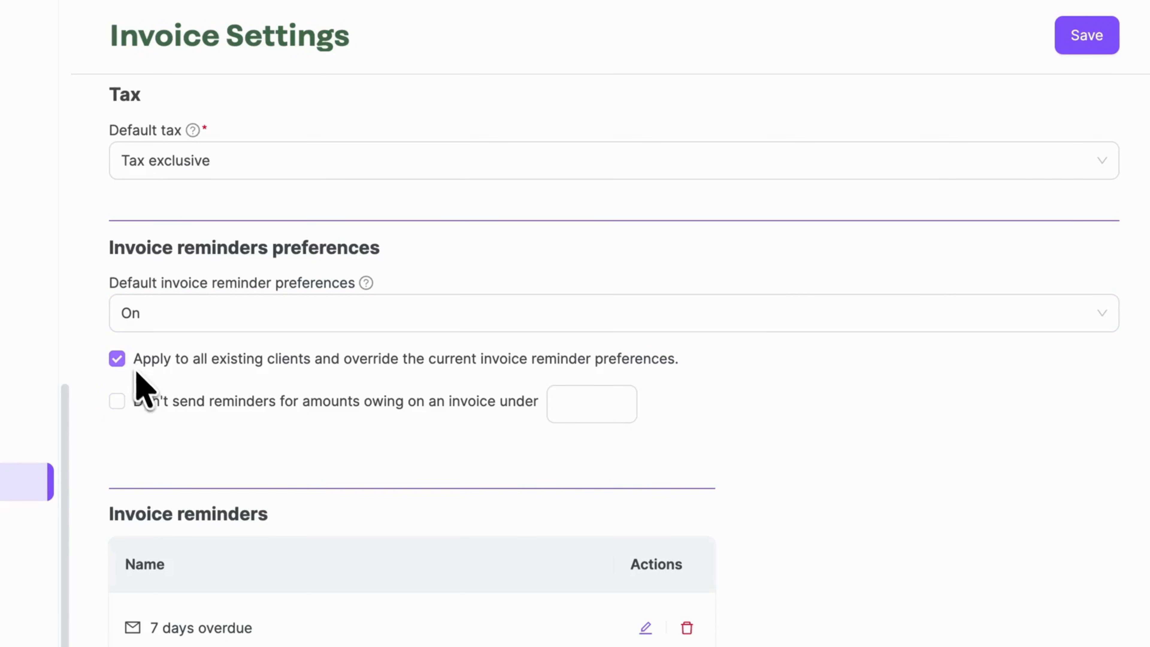
{"action": "scroll", "coordinate": [143, 397], "scroll_direction": "down", "scroll_amount": 10}
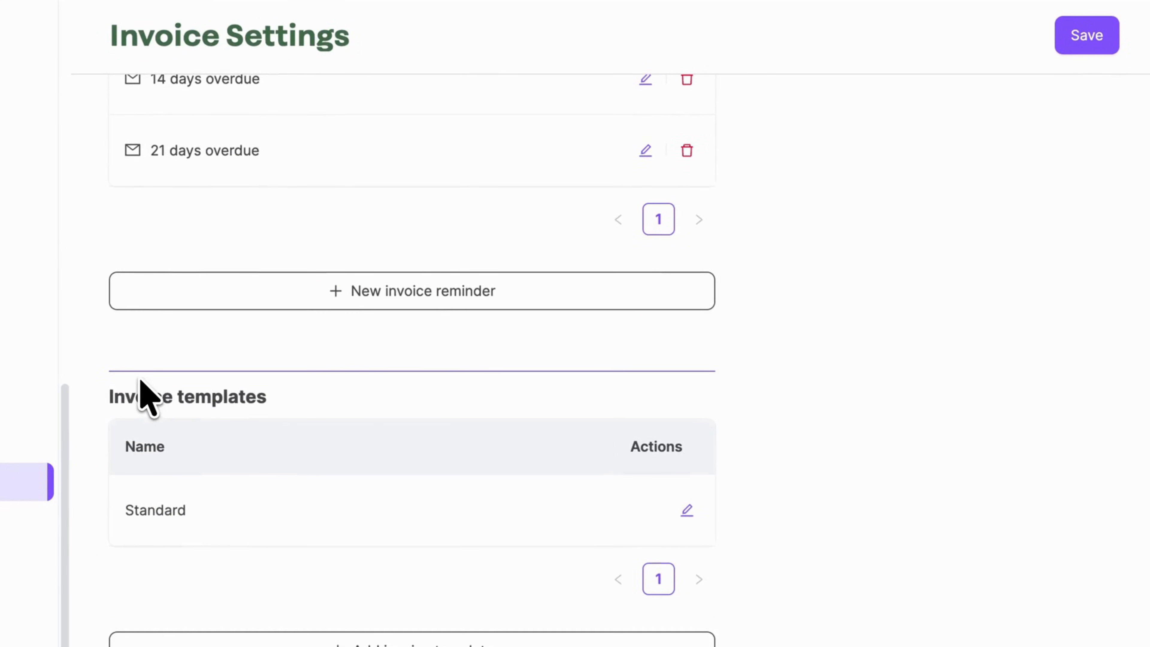
Change the Standard template's payment terms from 14 to 20 days
{"action": "left_click", "coordinate": [687, 510]}
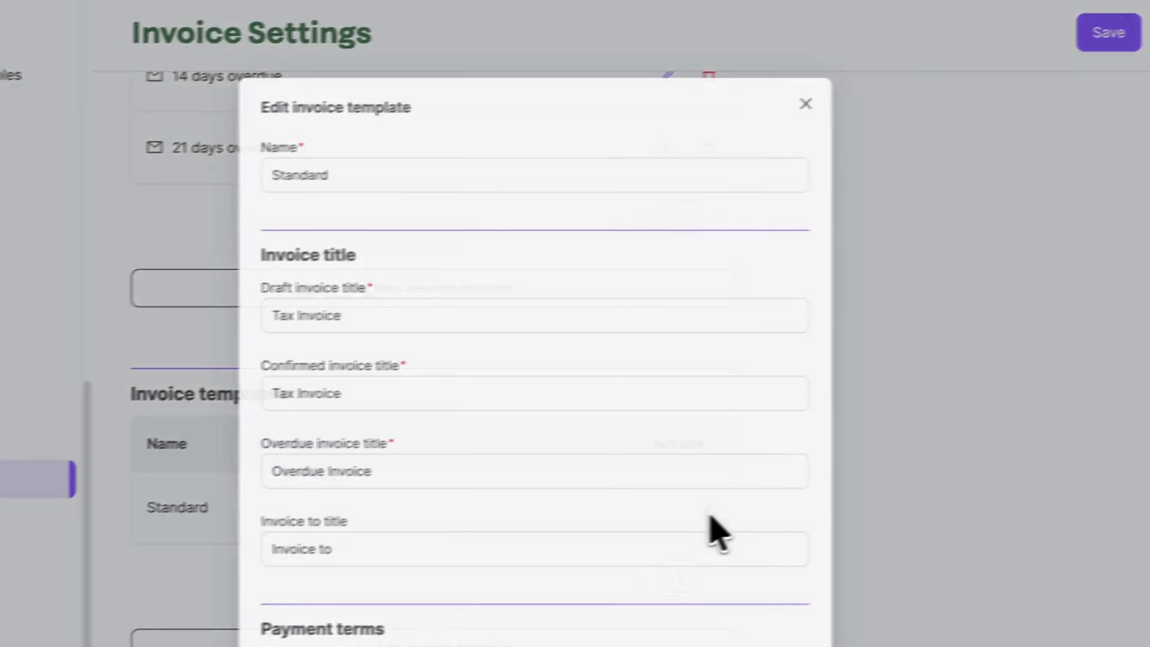
{"action": "left_click", "coordinate": [729, 154]}
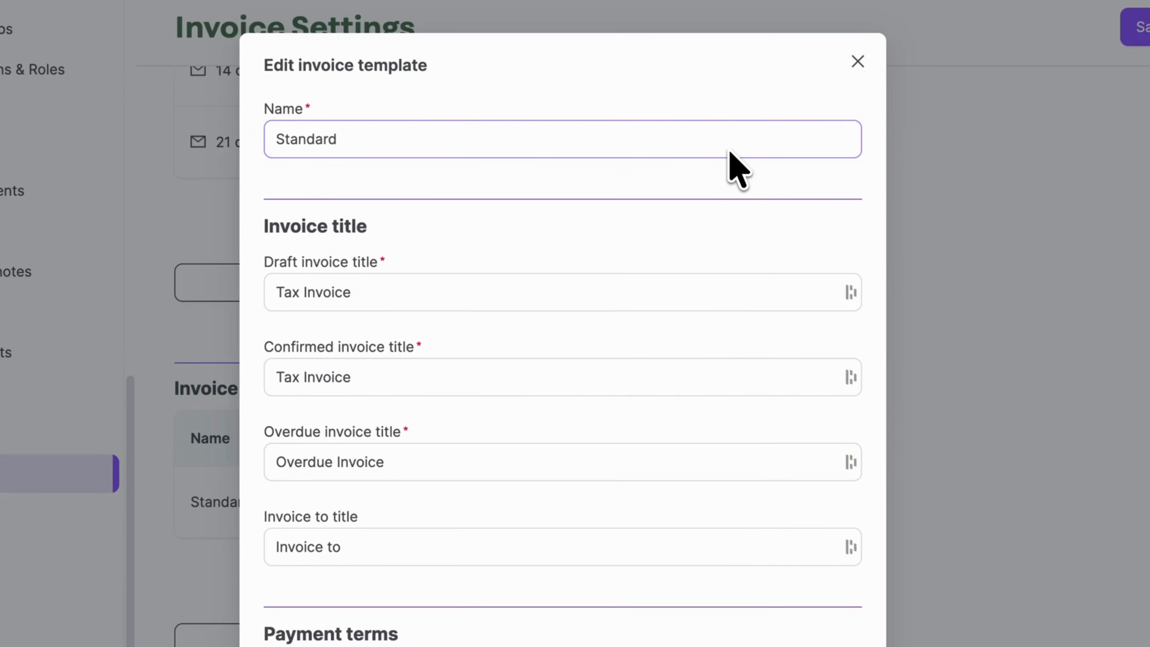
{"action": "scroll", "coordinate": [730, 154], "scroll_direction": "down", "scroll_amount": 5}
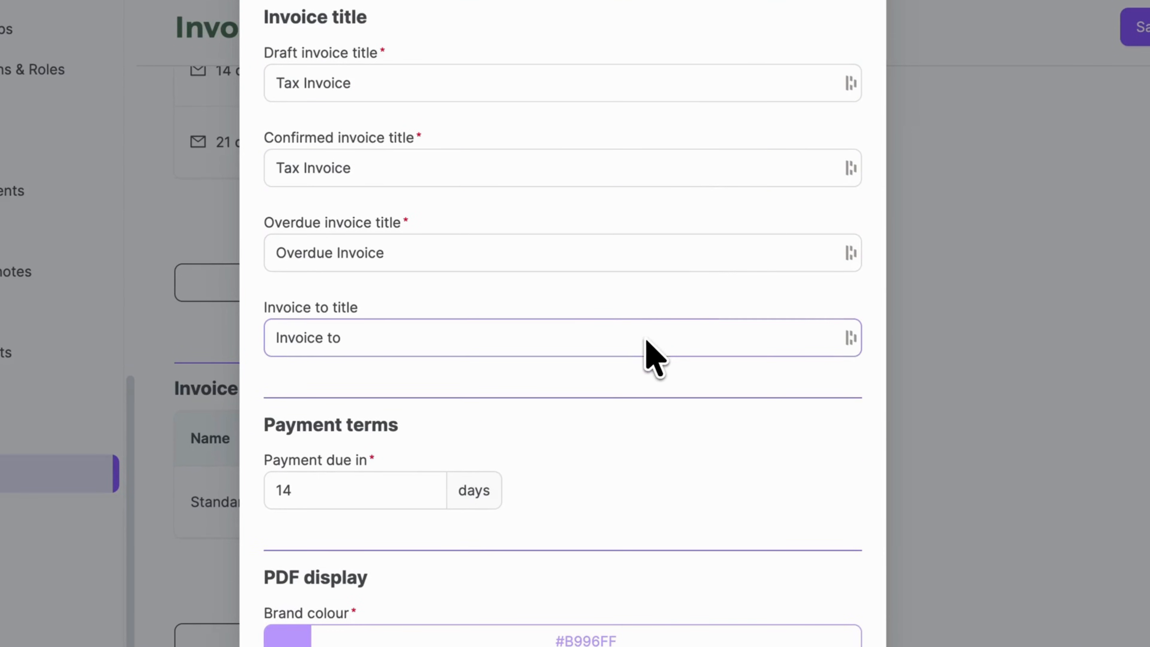
{"action": "scroll", "coordinate": [629, 404], "scroll_direction": "down", "scroll_amount": 6}
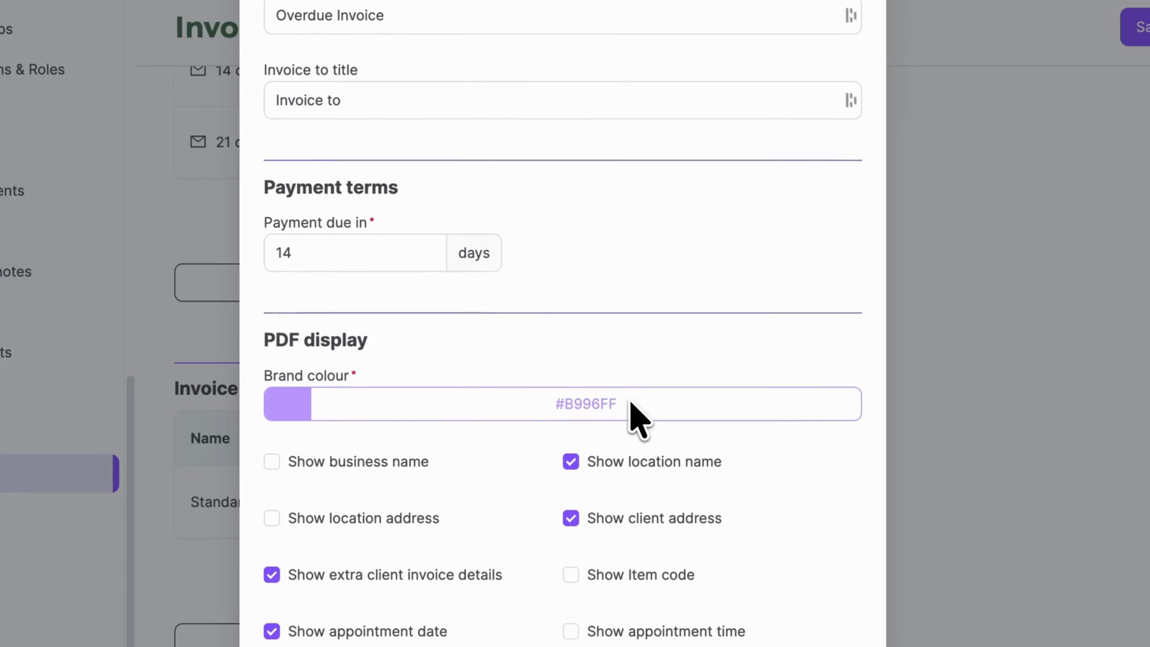
{"action": "double_click", "coordinate": [373, 240]}
{"action": "type", "text": "20"}
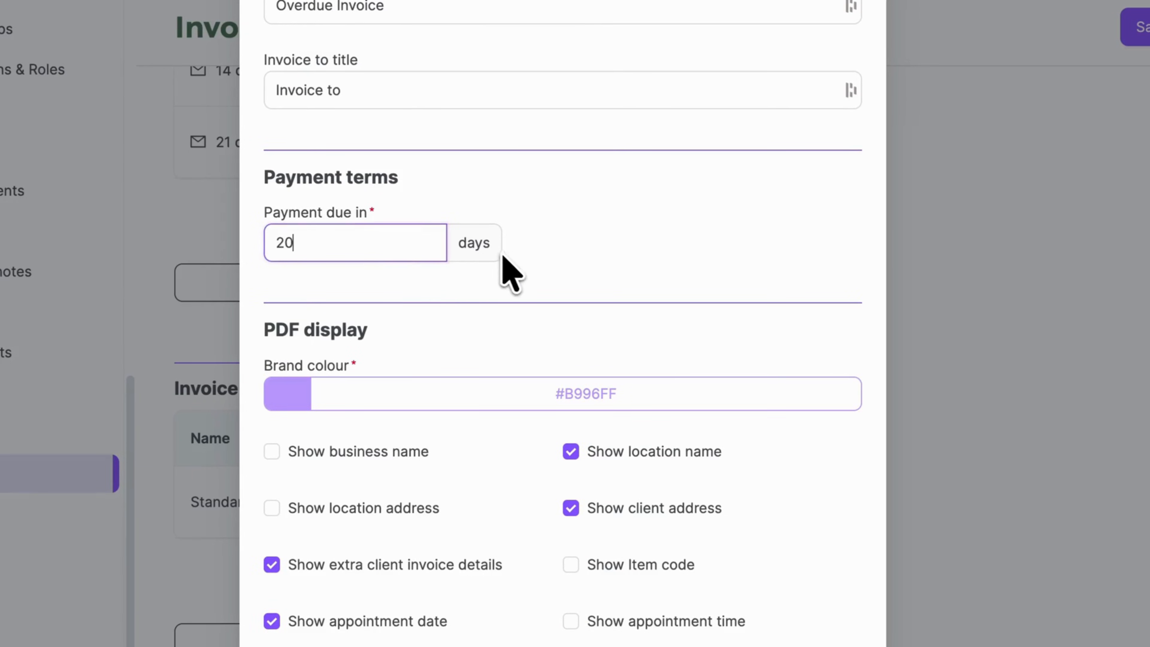
{"action": "left_click", "coordinate": [548, 278]}
Leave the brand colour unchanged and show appointment time on Standard invoices
{"action": "scroll", "coordinate": [549, 280], "scroll_direction": "down", "scroll_amount": 4}
{"action": "scroll", "coordinate": [549, 272], "scroll_direction": "down", "scroll_amount": 1}
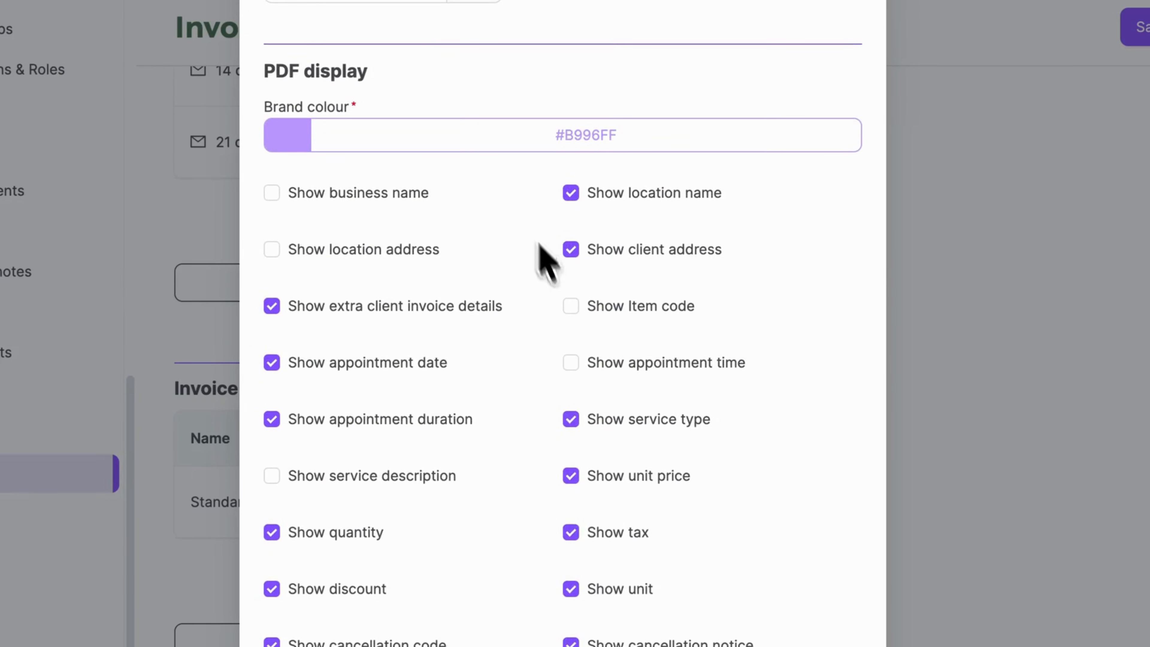
{"action": "left_click", "coordinate": [501, 150]}
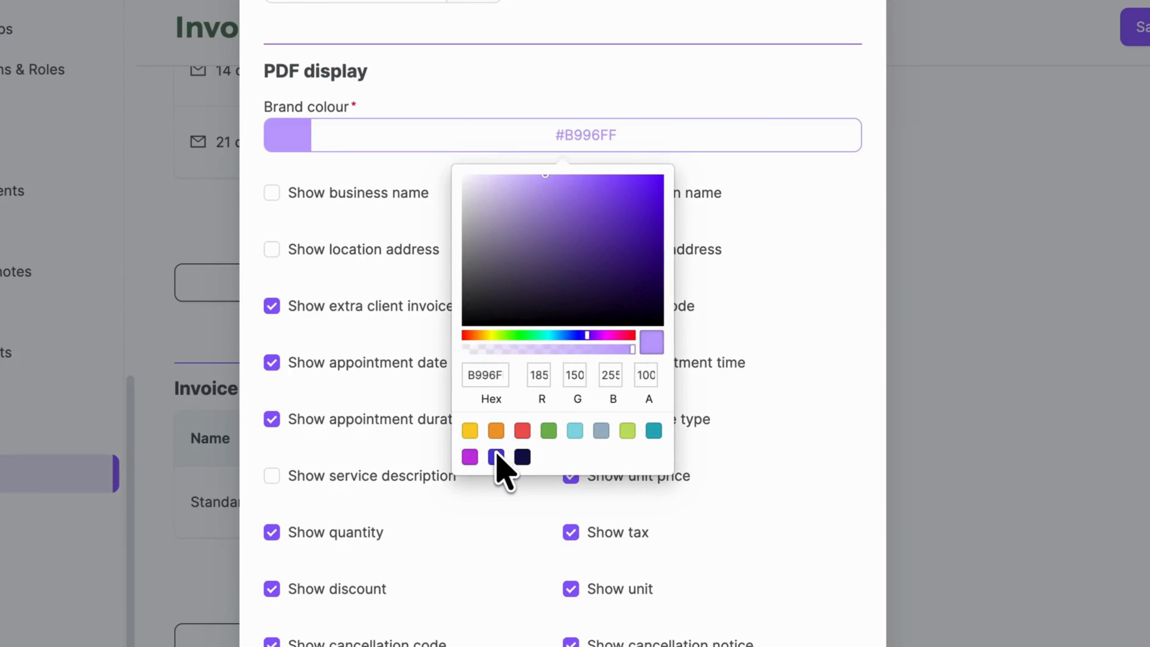
{"action": "left_click", "coordinate": [491, 493]}
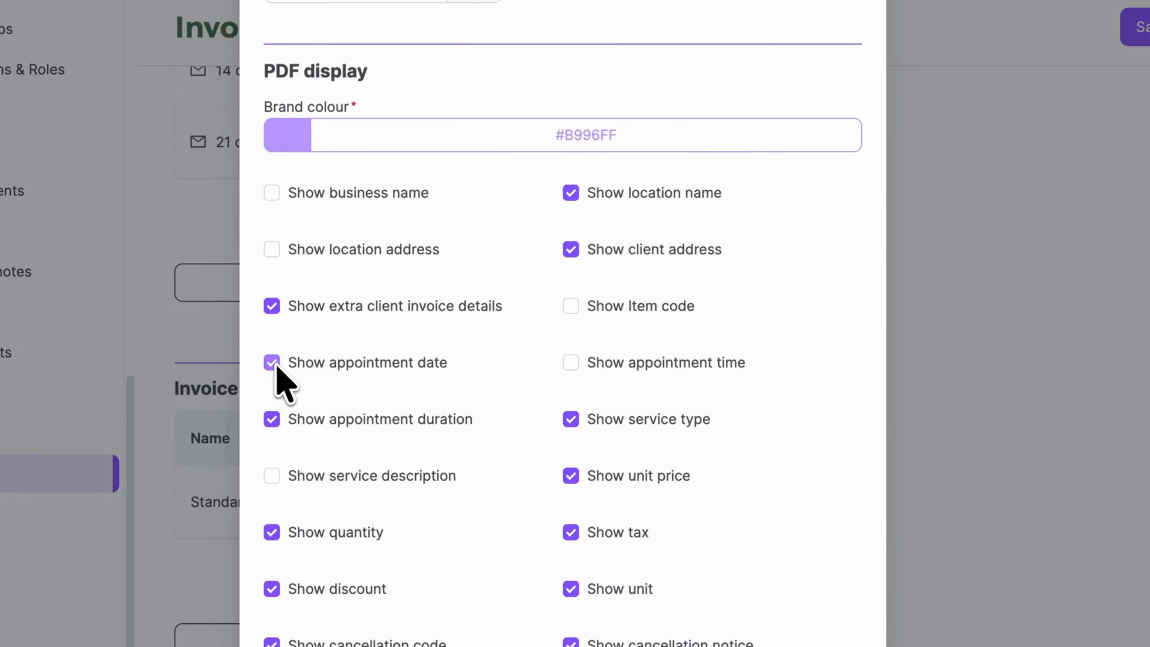
{"action": "left_click", "coordinate": [570, 364]}
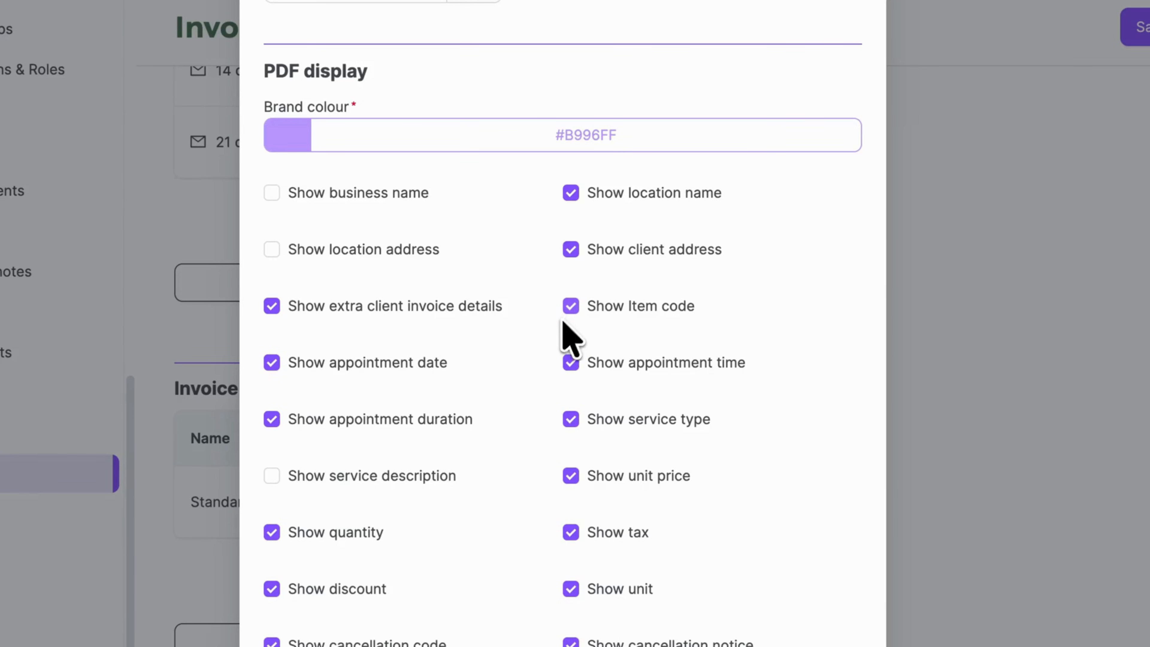
Paste the bank account details into Additional information and save the Standard template
{"action": "scroll", "coordinate": [545, 399], "scroll_direction": "down", "scroll_amount": 4}
{"action": "scroll", "coordinate": [546, 419], "scroll_direction": "down", "scroll_amount": 4}
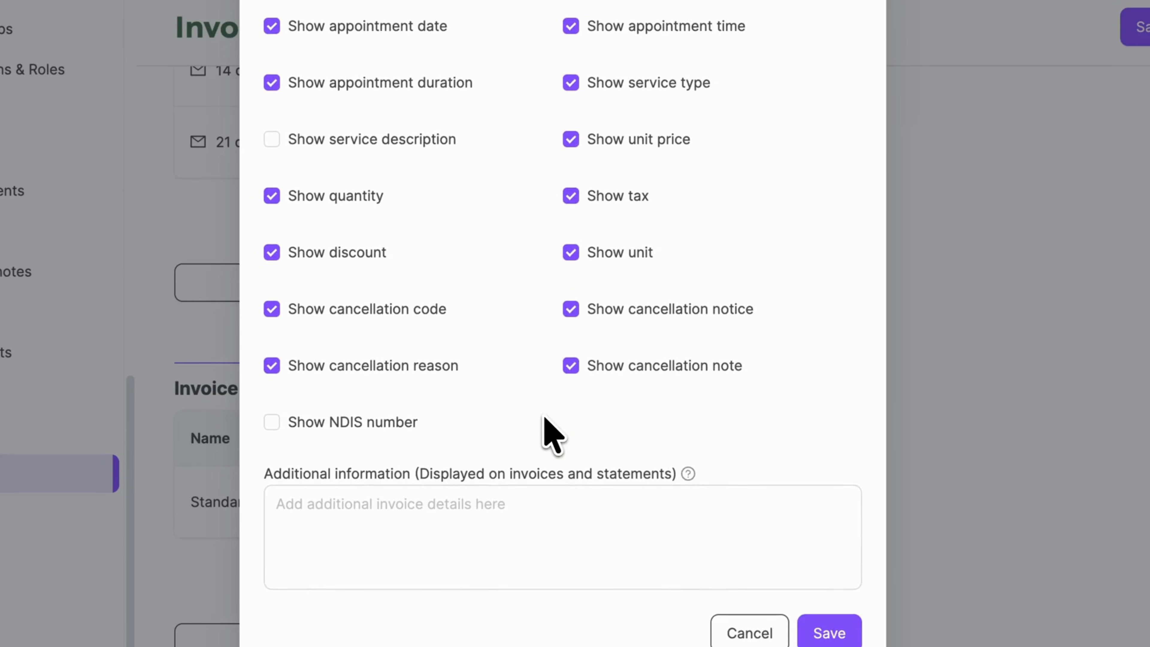
{"action": "left_click", "coordinate": [764, 507]}
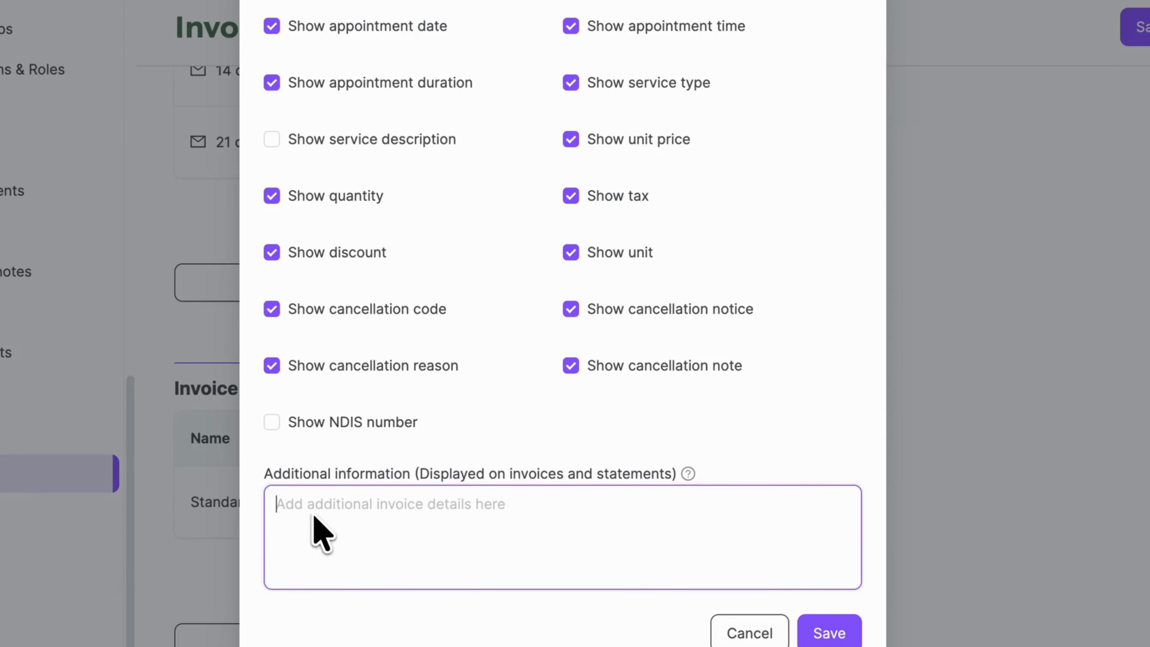
{"action": "left_click", "coordinate": [280, 624]}
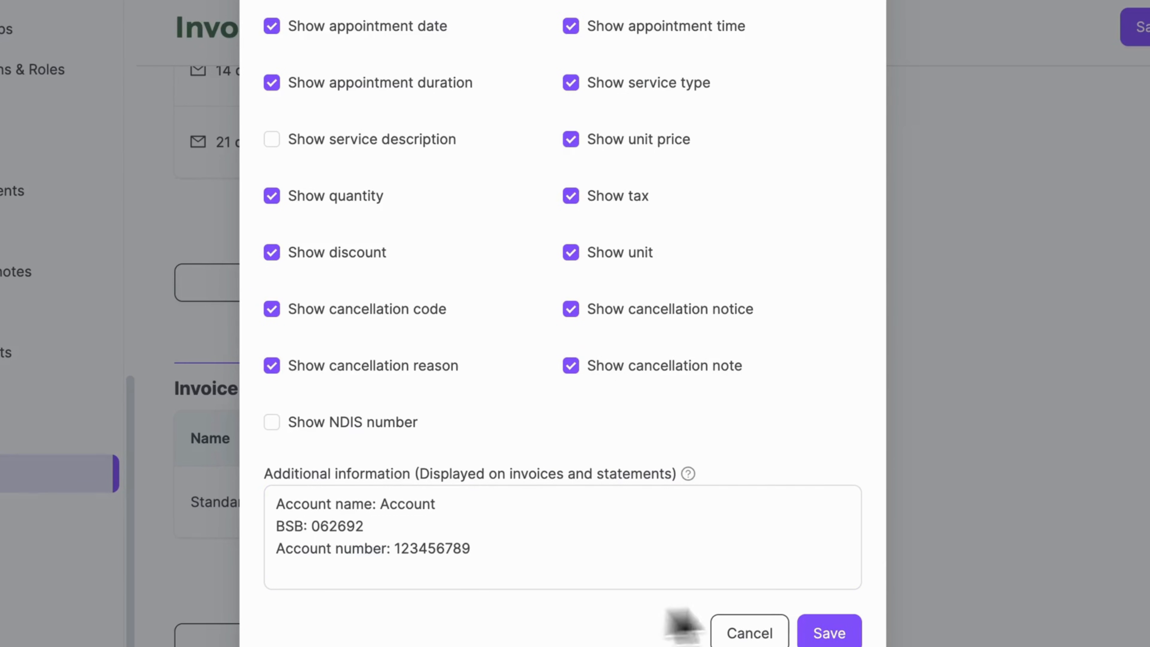
{"action": "left_click", "coordinate": [831, 634]}
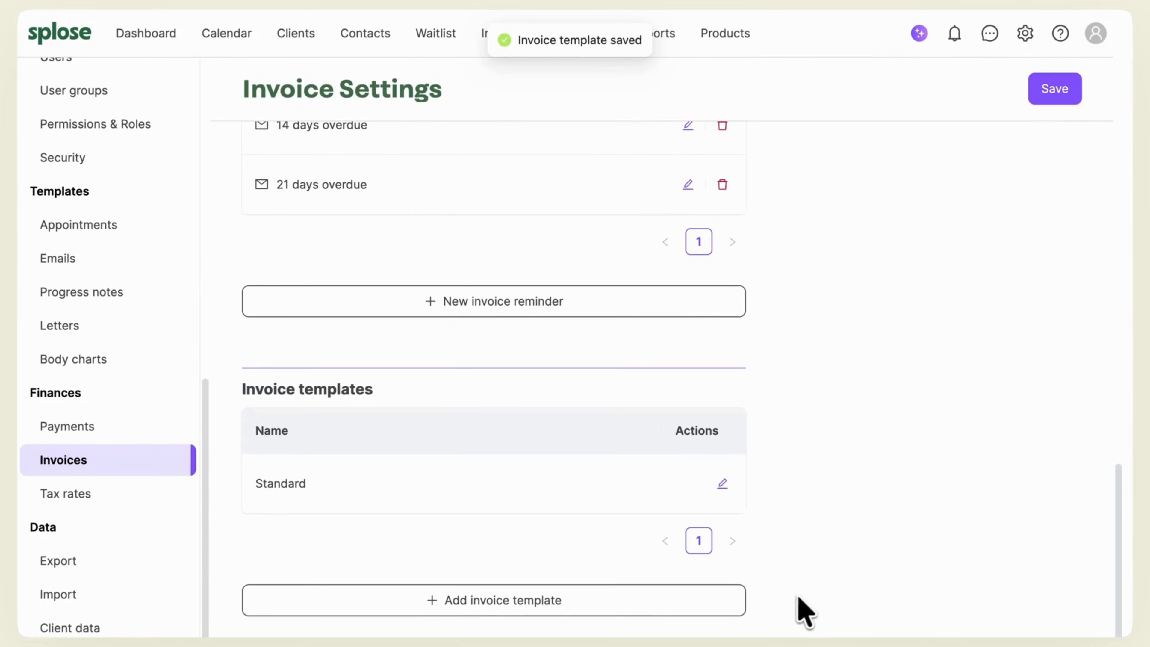
Add a 'West Park Invoice' template carrying the bank details and save it
{"action": "left_click", "coordinate": [735, 609]}
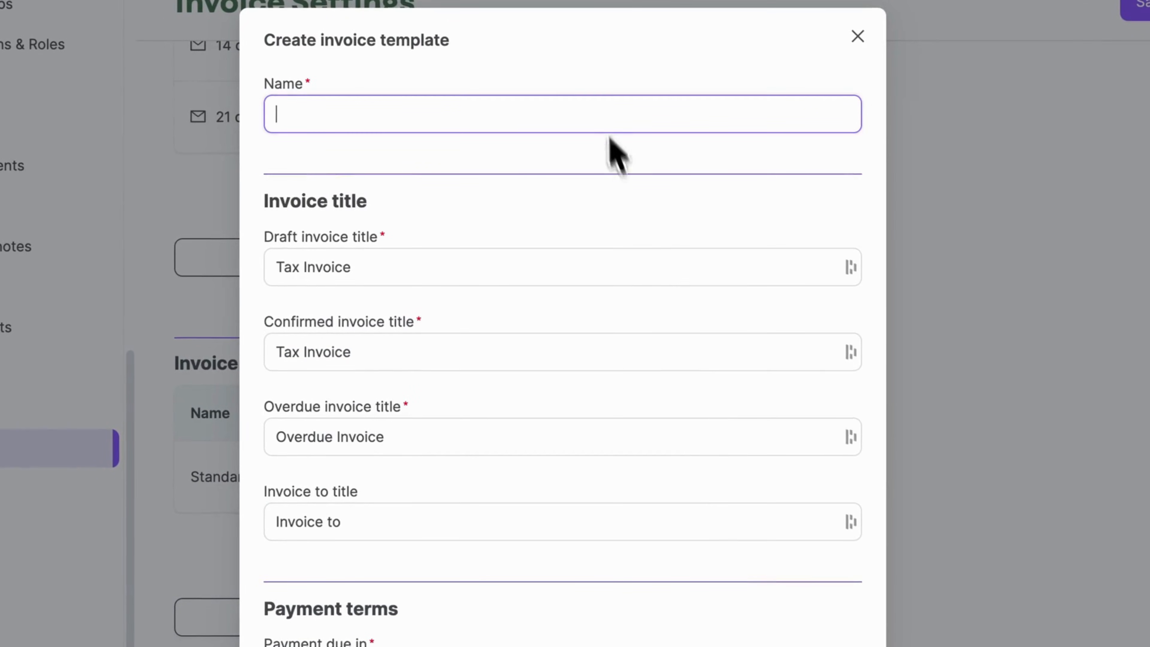
{"action": "type", "text": "West Park Invoice"}
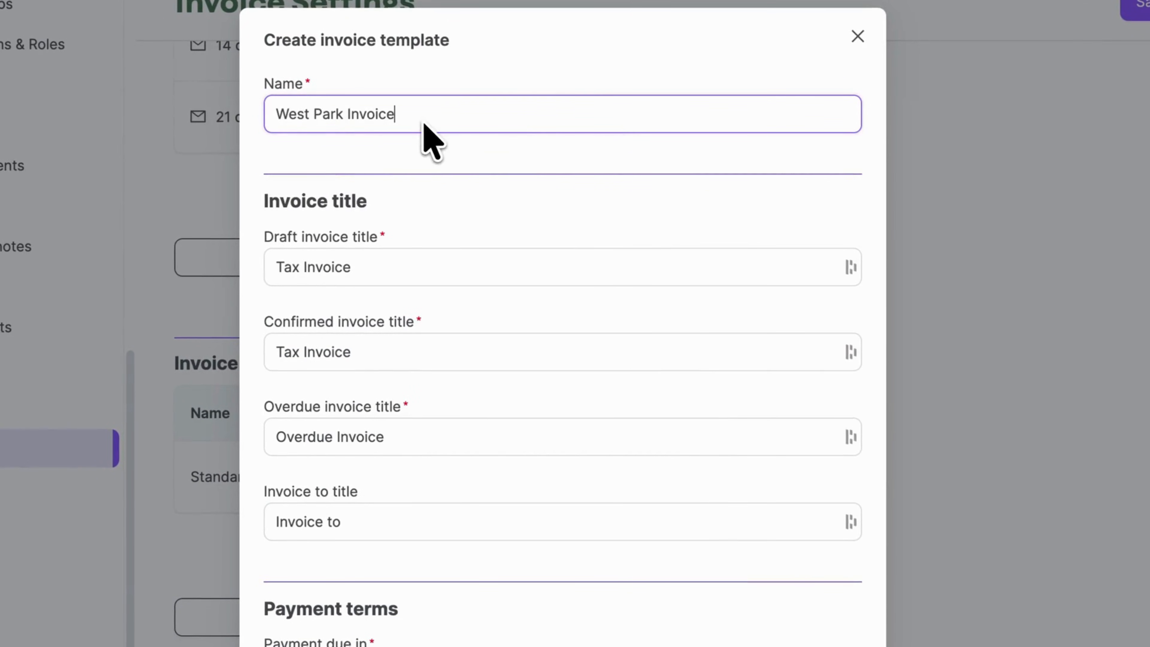
{"action": "scroll", "coordinate": [561, 186], "scroll_direction": "down", "scroll_amount": 5}
{"action": "scroll", "coordinate": [584, 191], "scroll_direction": "down", "scroll_amount": 10}
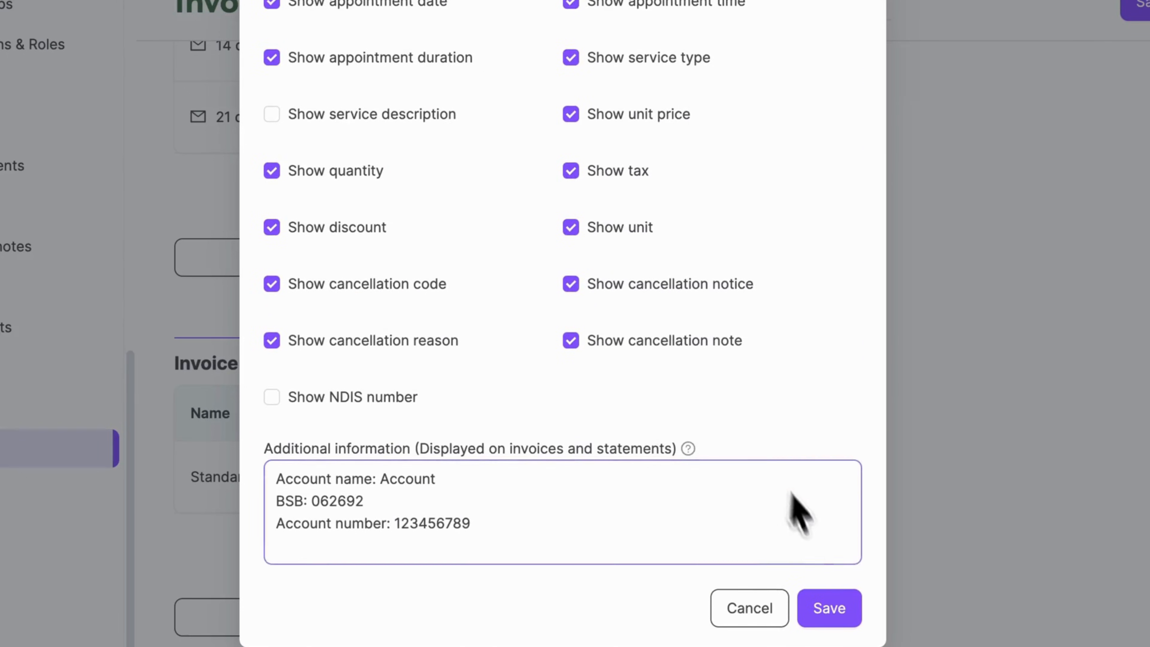
{"action": "left_click", "coordinate": [851, 618]}
{"action": "scroll", "coordinate": [136, 274], "scroll_direction": "up", "scroll_amount": 10}
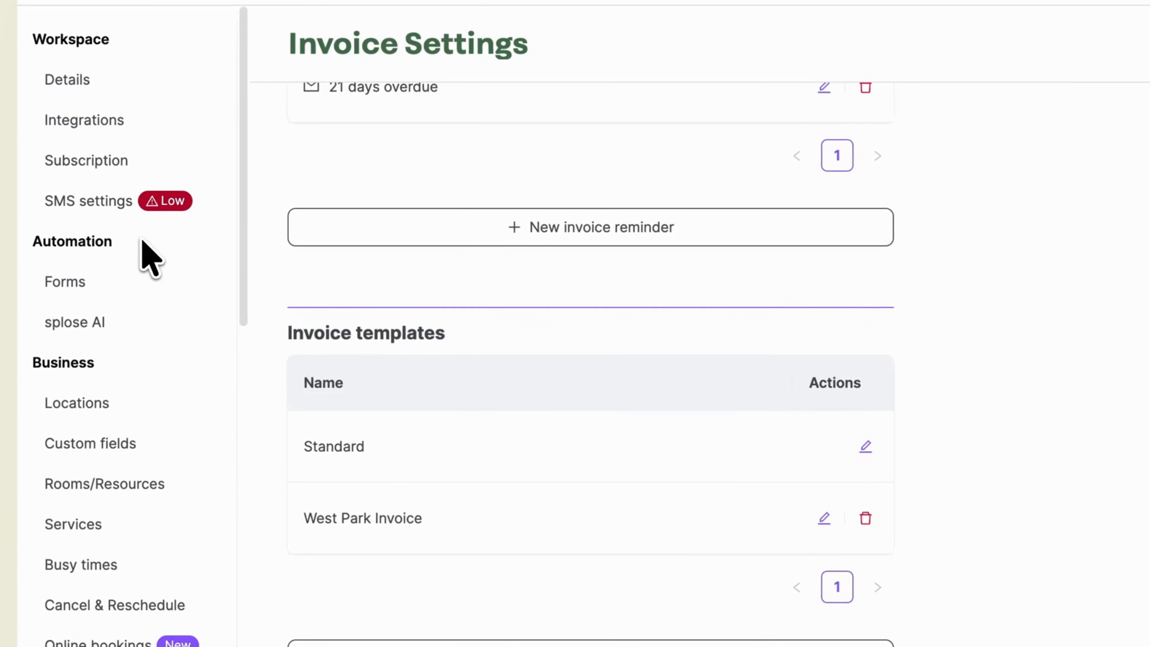
Set the West Park location's default invoice template to West Park Invoice and save
{"action": "left_click", "coordinate": [145, 403]}
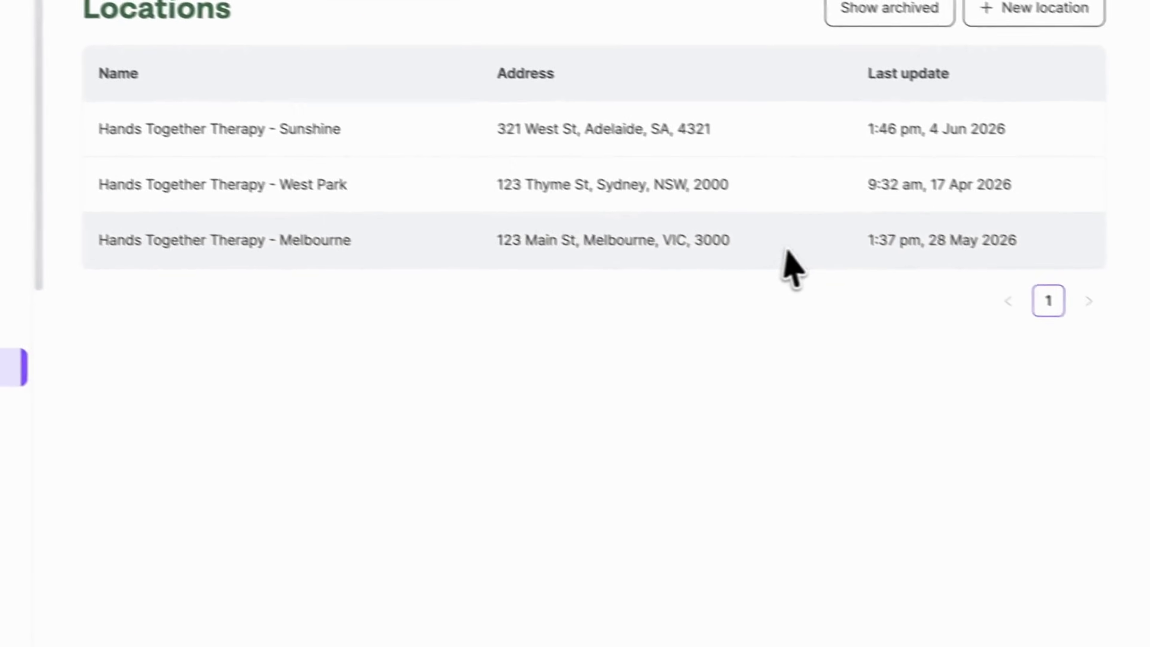
{"action": "left_click", "coordinate": [1026, 233]}
{"action": "scroll", "coordinate": [808, 211], "scroll_direction": "down", "scroll_amount": 20}
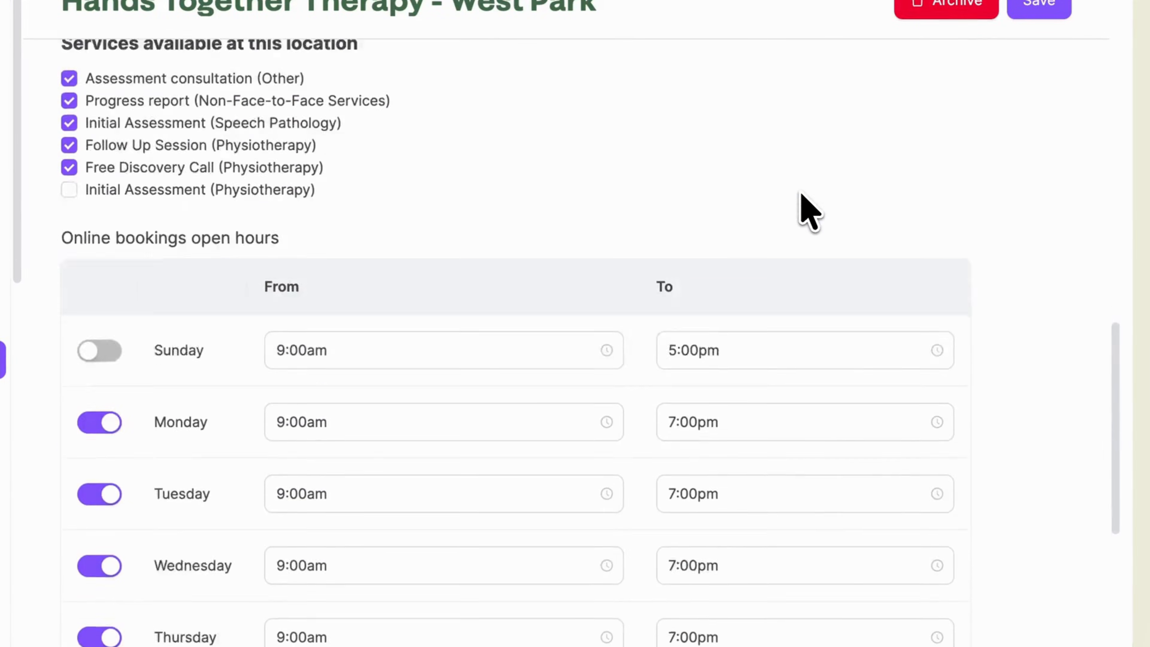
{"action": "left_click", "coordinate": [872, 619]}
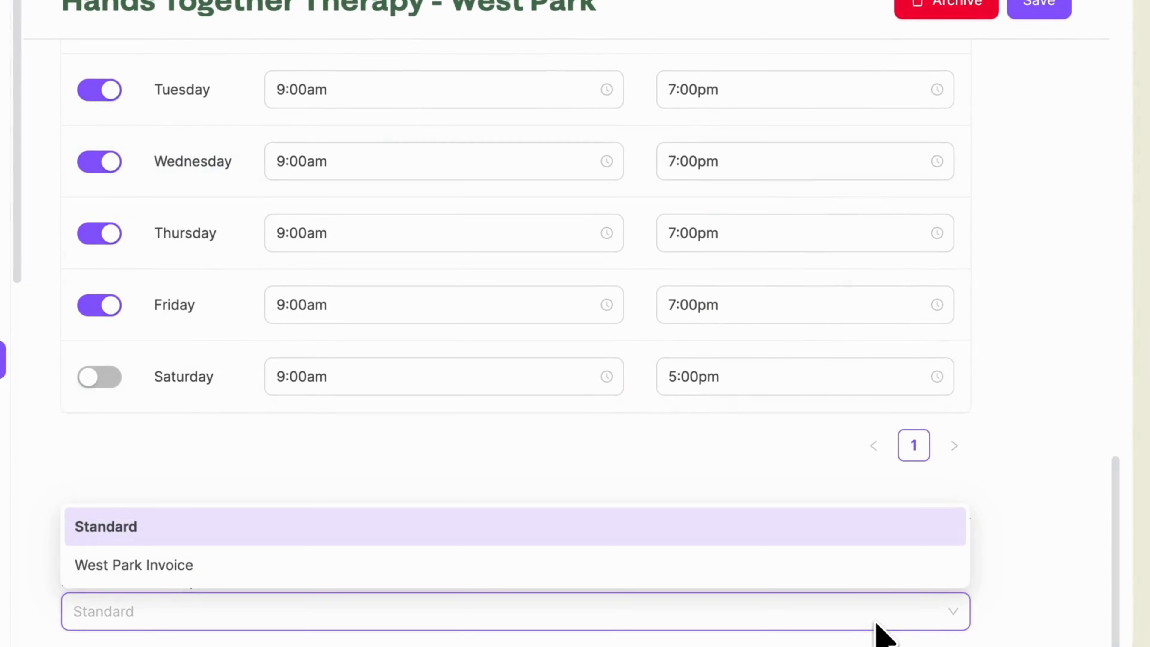
{"action": "left_click", "coordinate": [848, 571]}
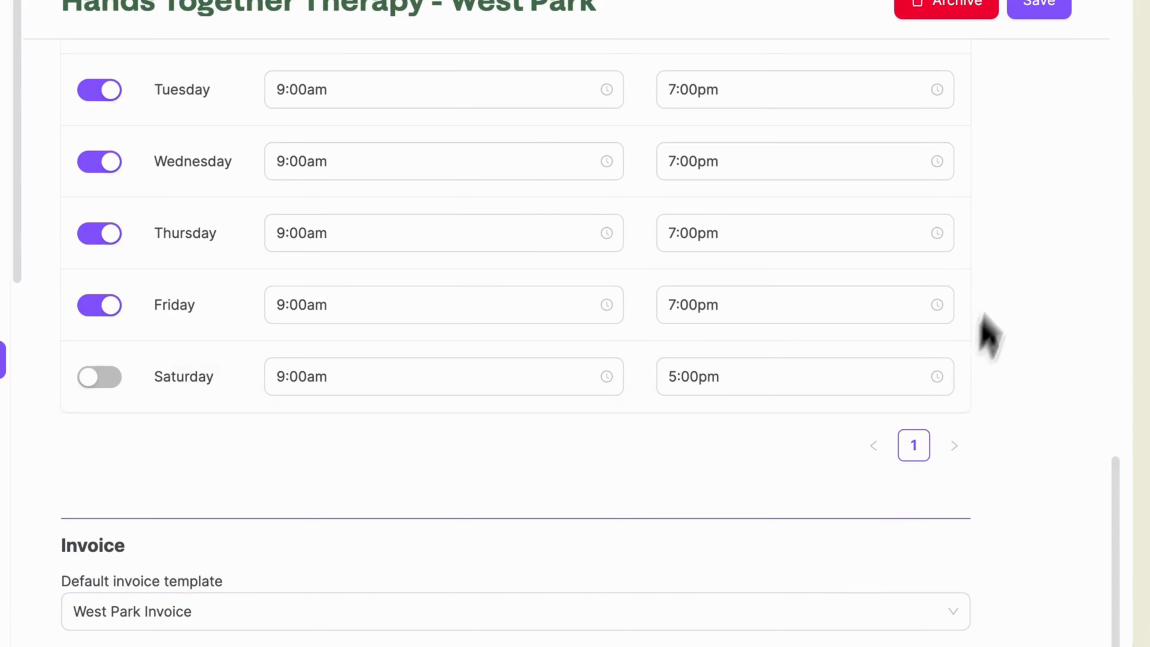
{"action": "left_click", "coordinate": [1039, 7]}
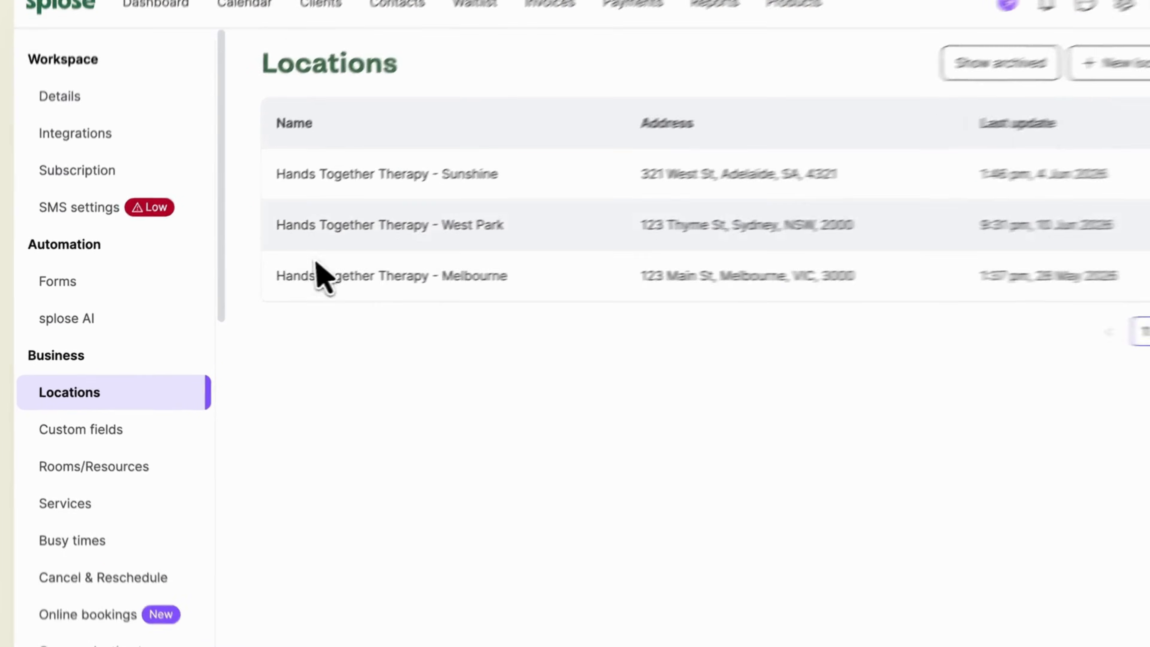
From Workspace Integrations, begin the Stripe connection via 'Complete your profile in Stripe'
{"action": "left_click", "coordinate": [75, 133]}
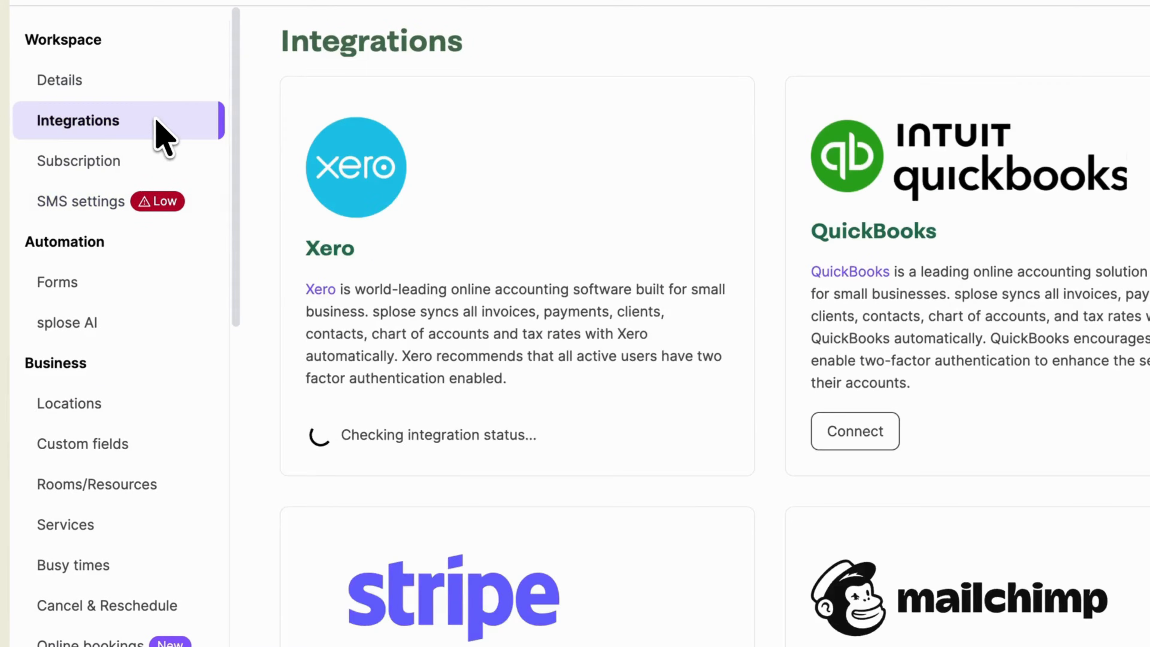
{"action": "scroll", "coordinate": [553, 371], "scroll_direction": "down", "scroll_amount": 8}
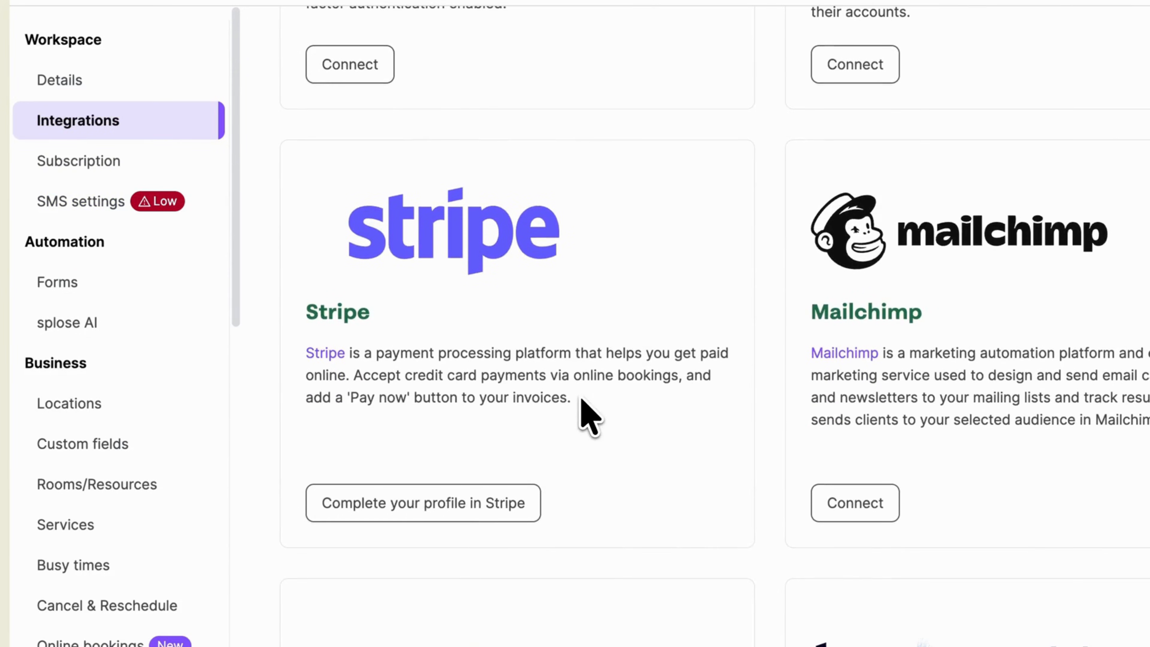
{"action": "left_click", "coordinate": [525, 520]}
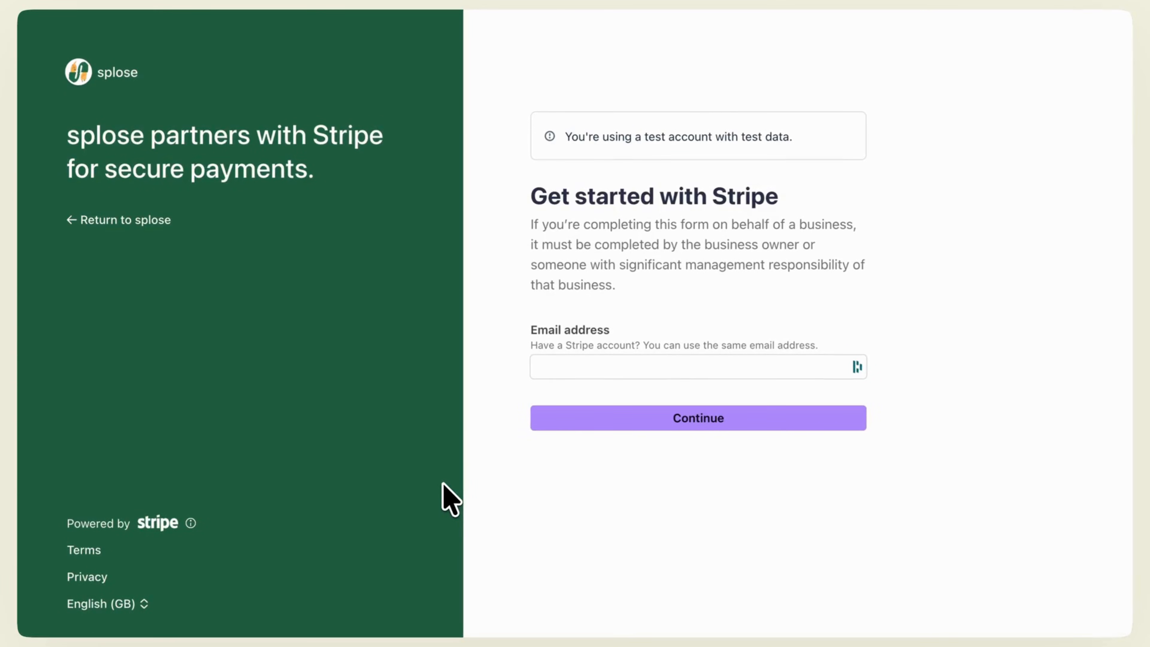
Enter the business email address in Stripe's onboarding form and continue
{"action": "left_click", "coordinate": [600, 367]}
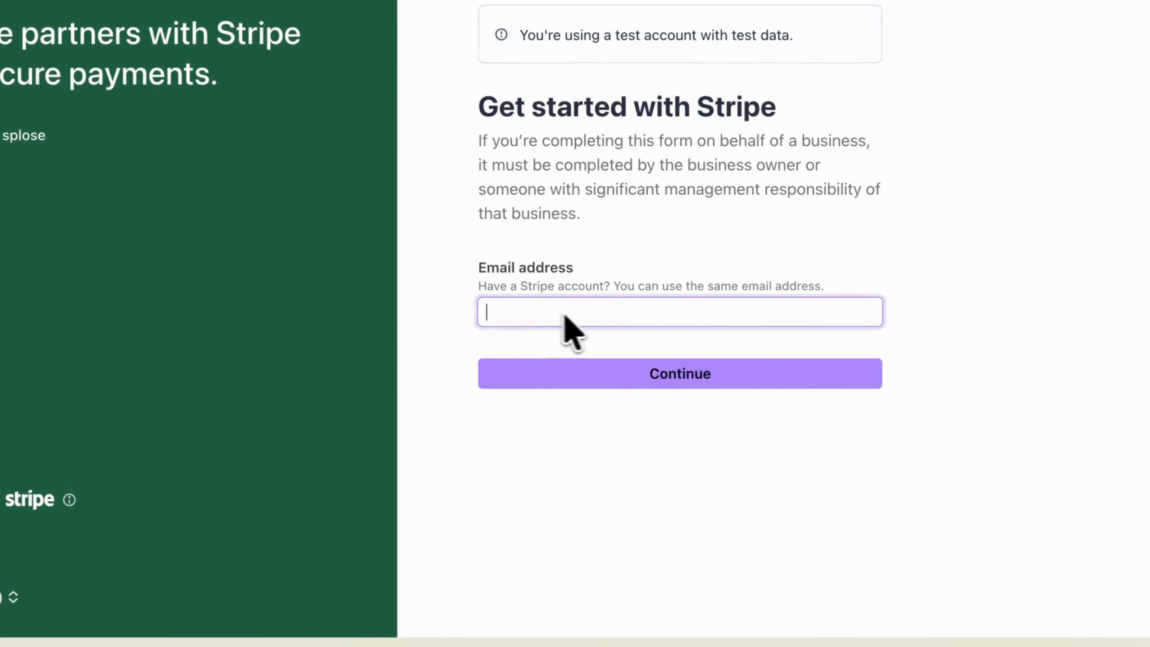
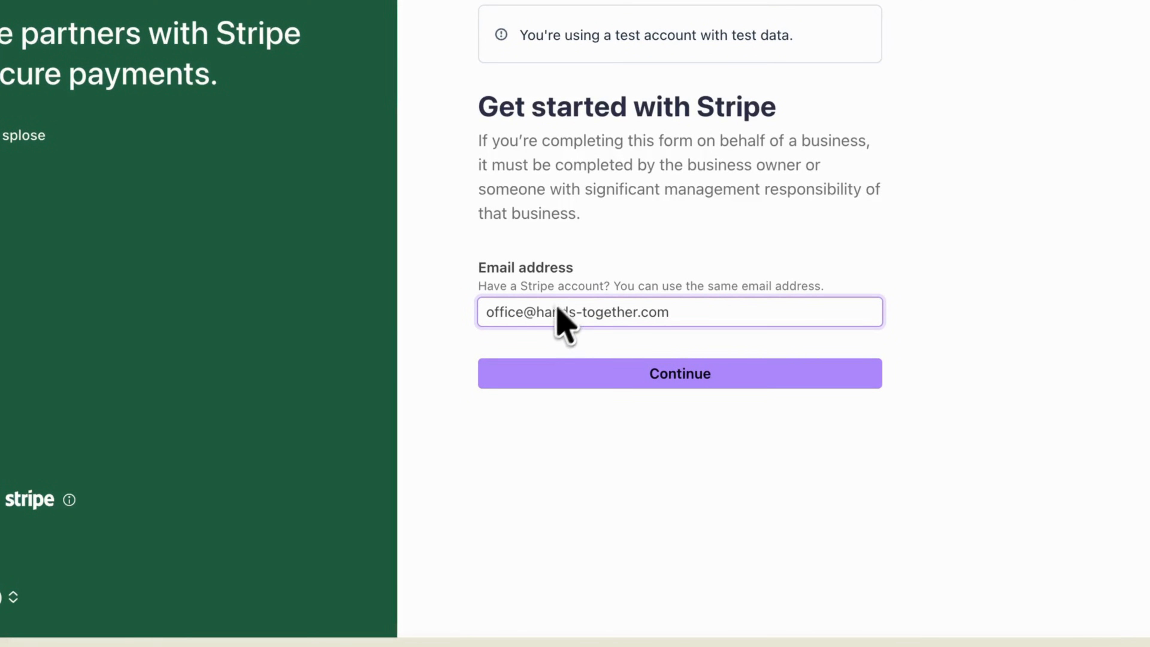
{"action": "left_click", "coordinate": [687, 383]}
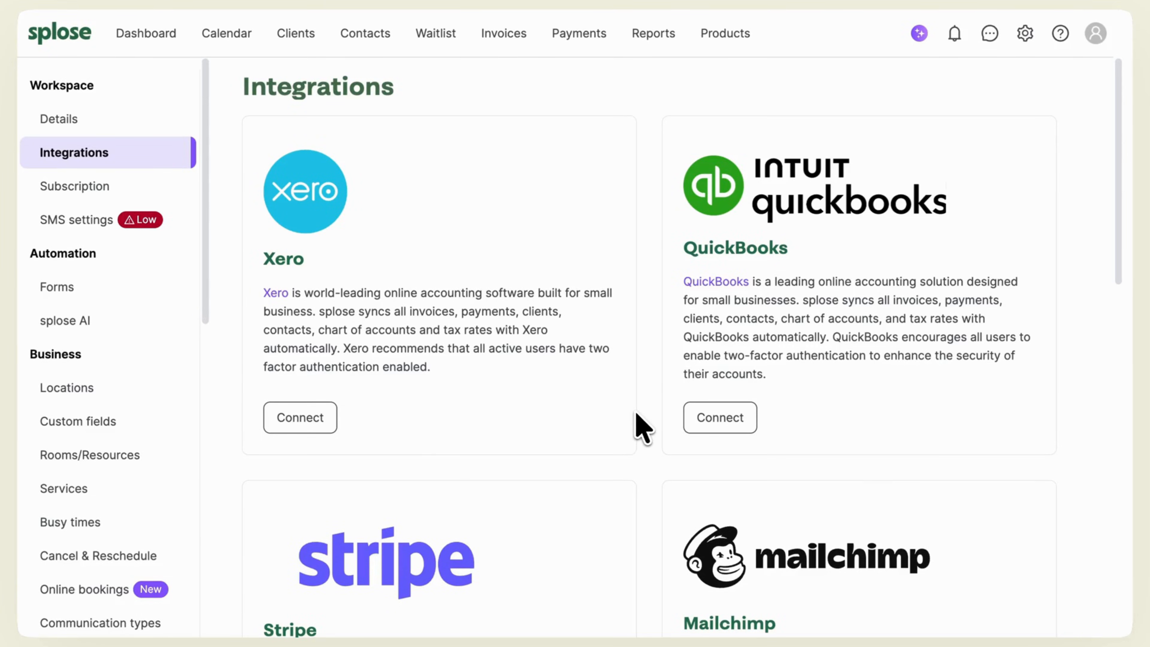
{"action": "scroll", "coordinate": [638, 417], "scroll_direction": "down", "scroll_amount": 8}
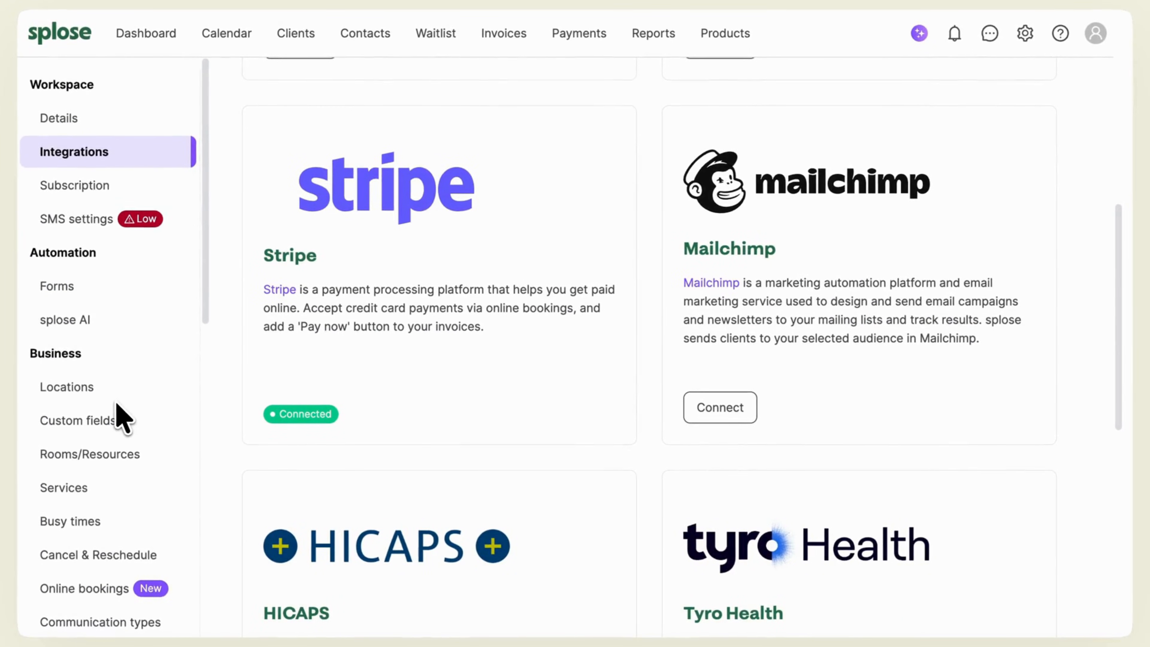
{"action": "scroll", "coordinate": [122, 419], "scroll_direction": "down", "scroll_amount": 15}
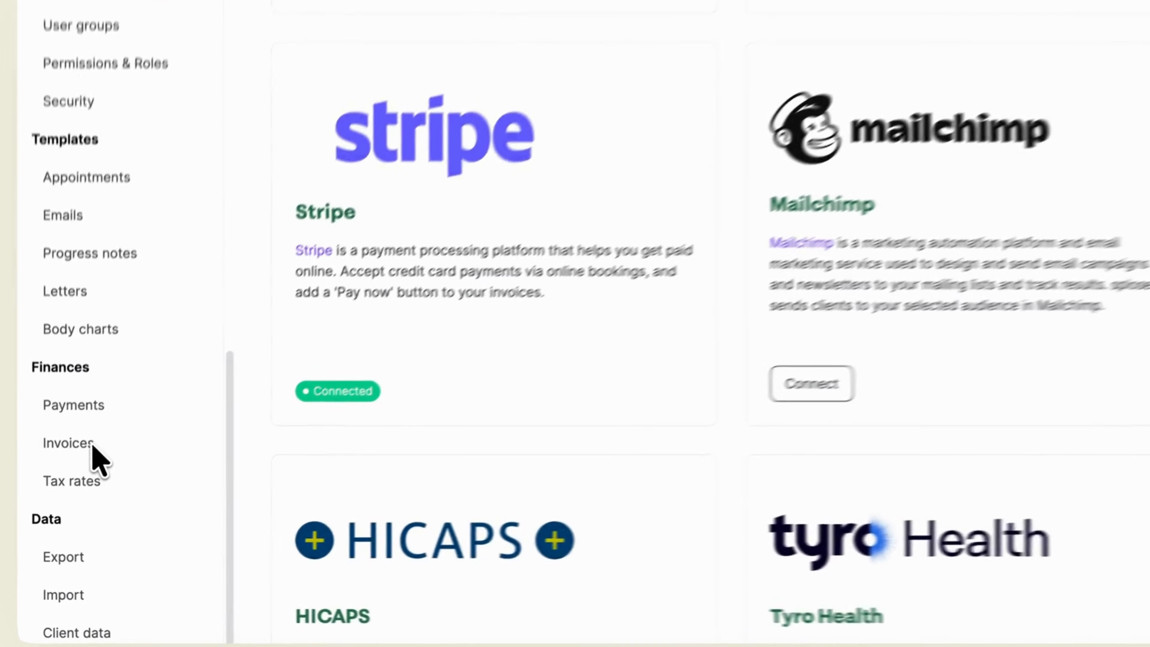
Enable online invoice payments assigned to Credit Card and save the invoice settings
{"action": "left_click", "coordinate": [83, 459]}
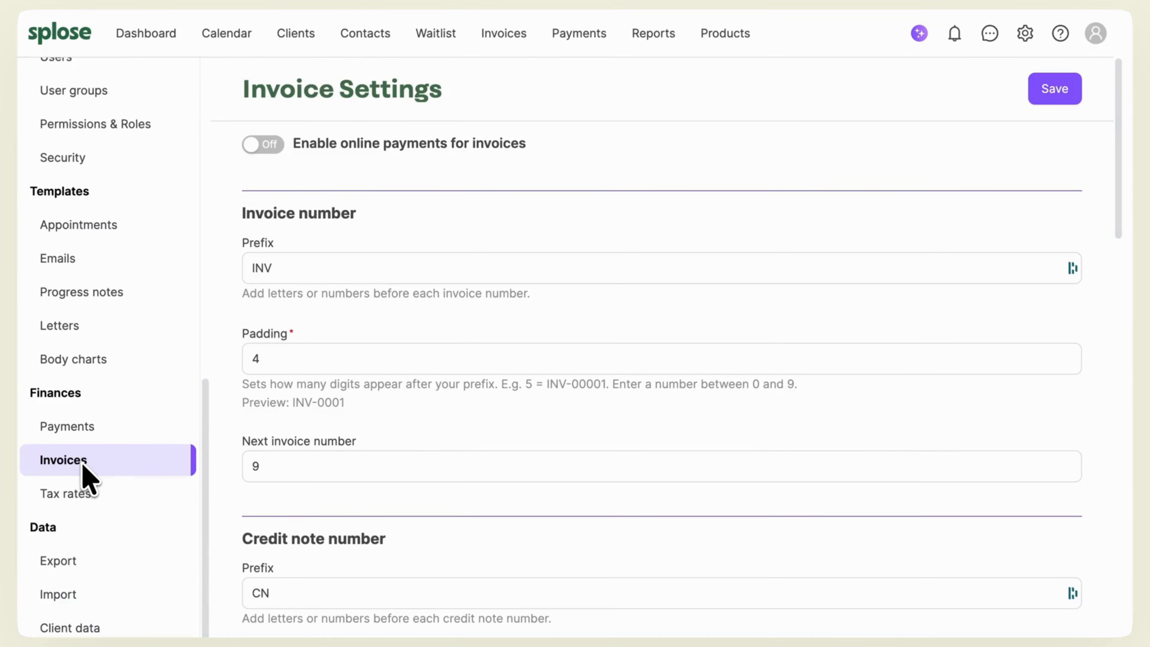
{"action": "left_click", "coordinate": [271, 149]}
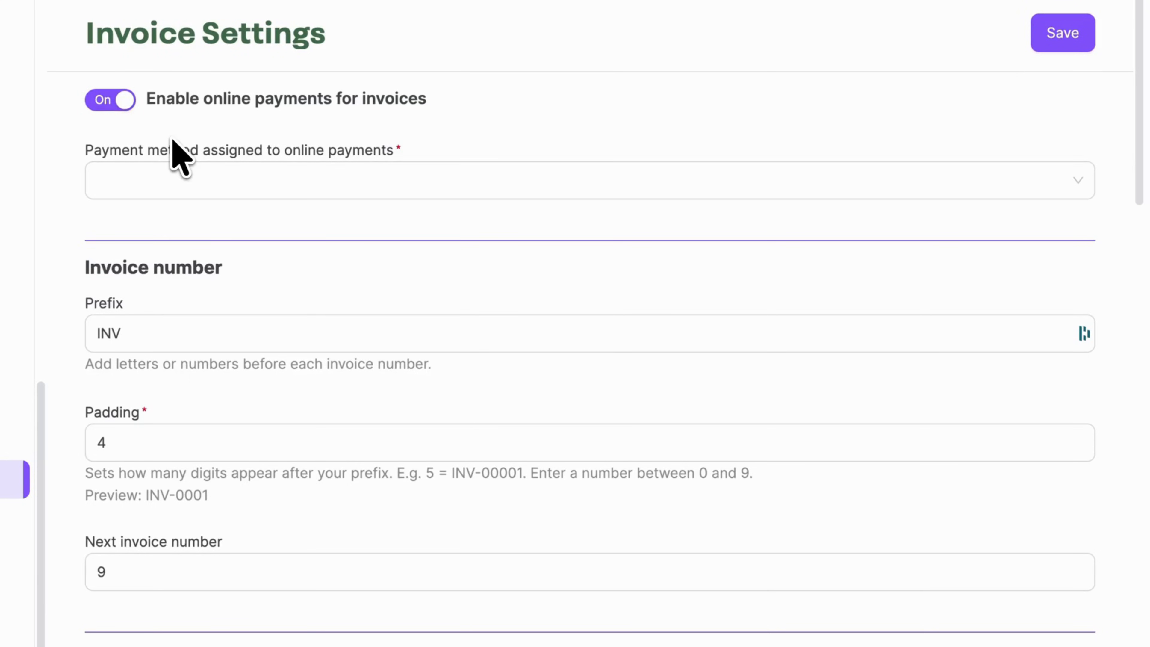
{"action": "left_click", "coordinate": [230, 177]}
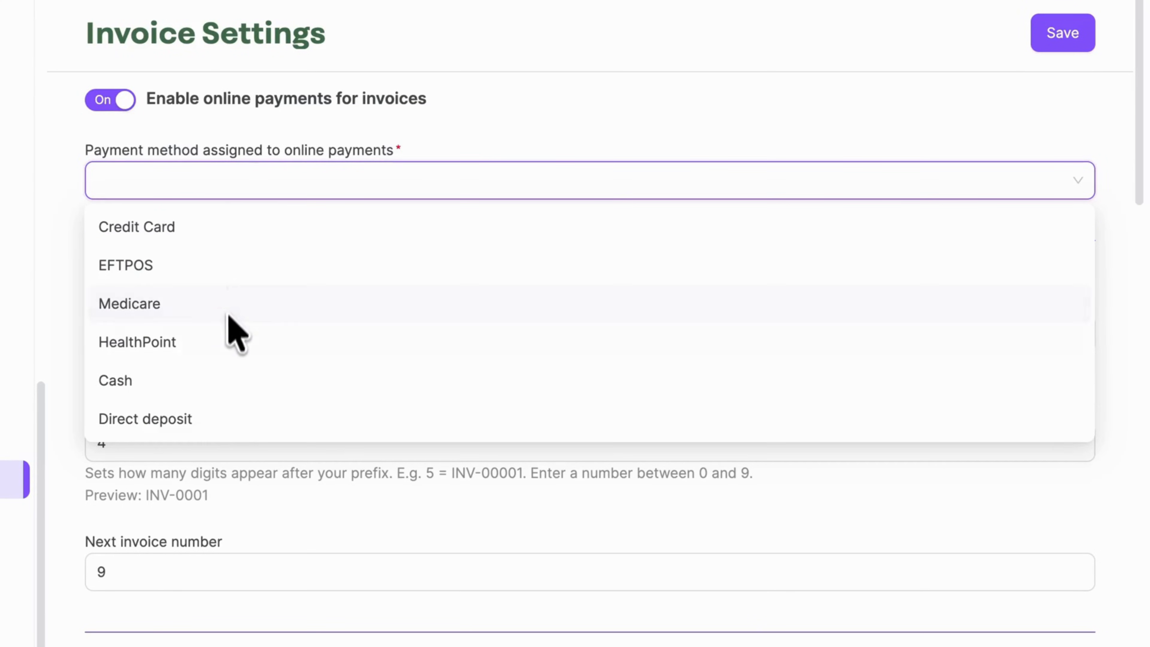
{"action": "left_click", "coordinate": [226, 234]}
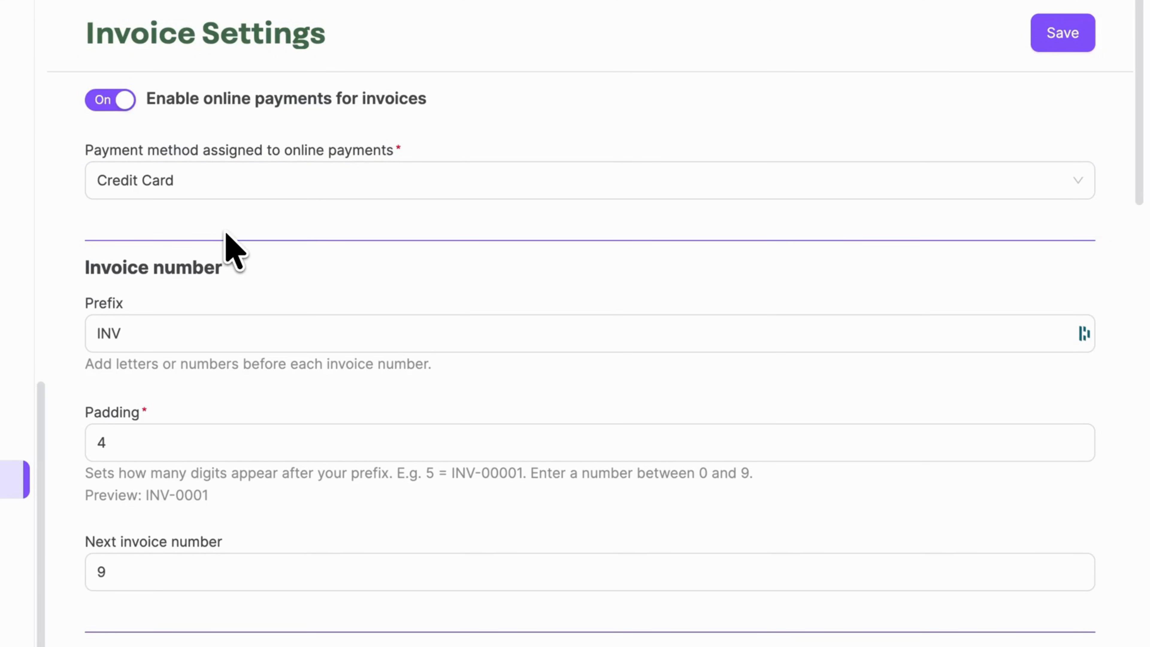
{"action": "left_click", "coordinate": [1062, 40]}
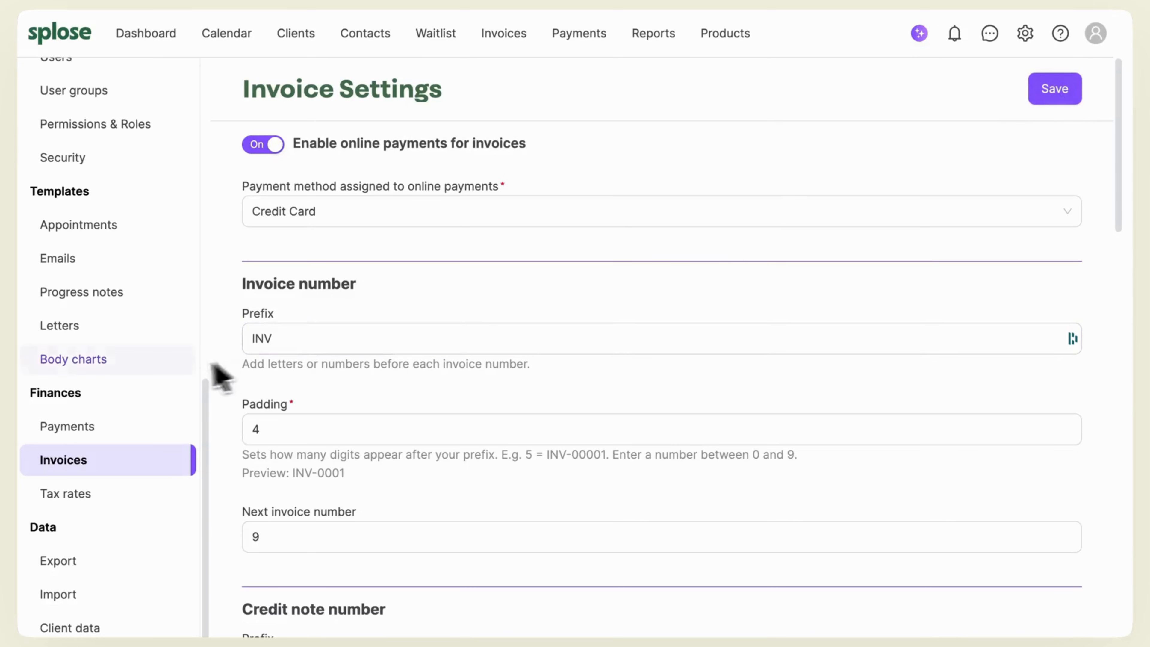
{"action": "scroll", "coordinate": [170, 369], "scroll_direction": "up", "scroll_amount": 10}
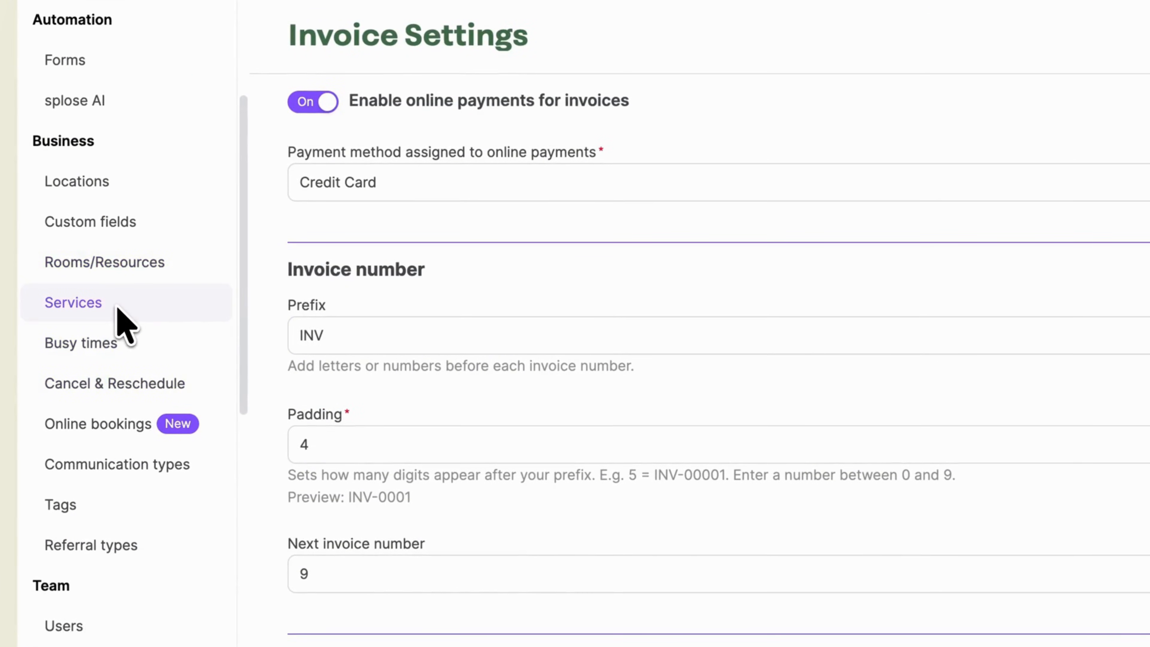
Open the Follow Up Session service for editing from the Services list
{"action": "left_click", "coordinate": [119, 310]}
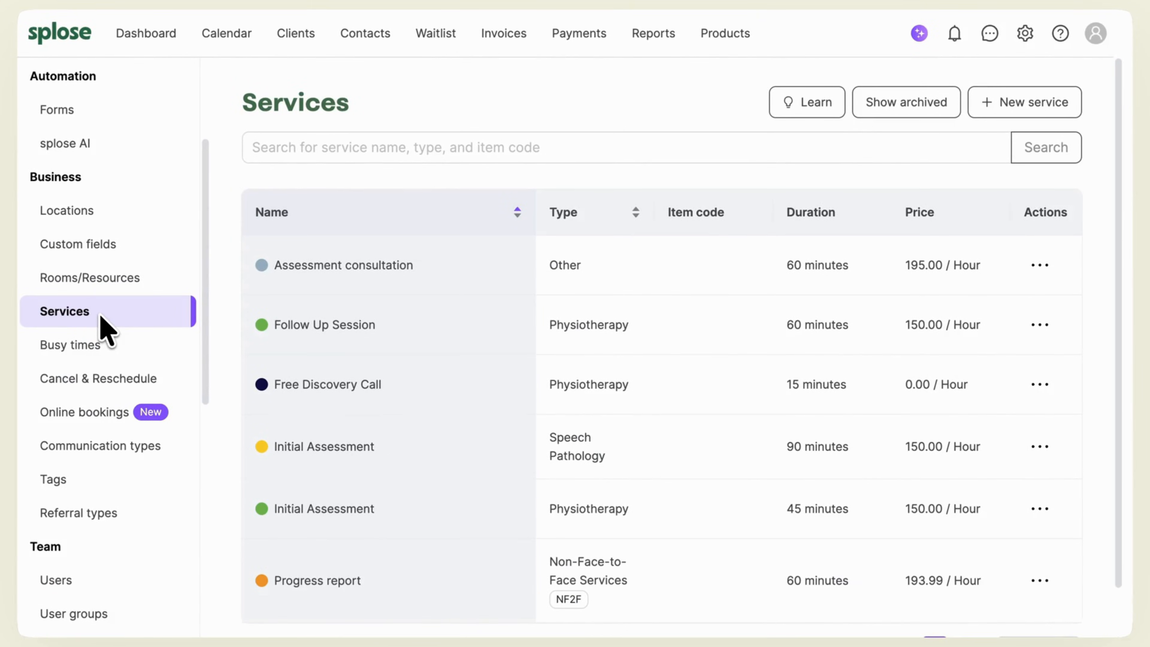
{"action": "left_click", "coordinate": [1039, 324]}
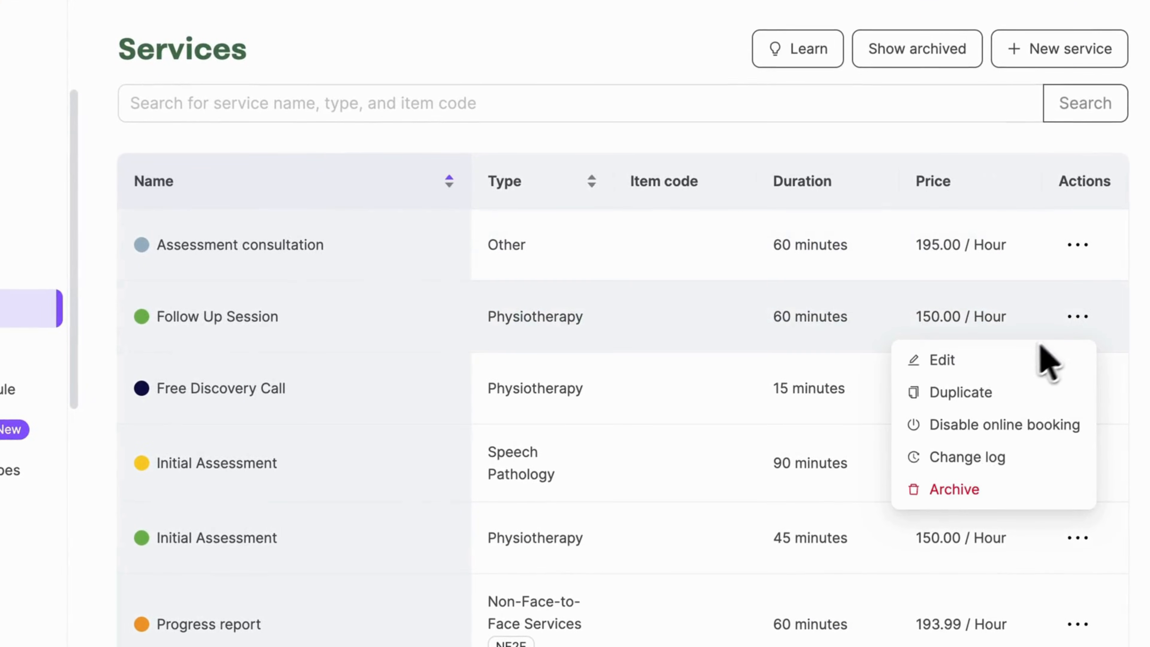
{"action": "left_click", "coordinate": [1040, 347]}
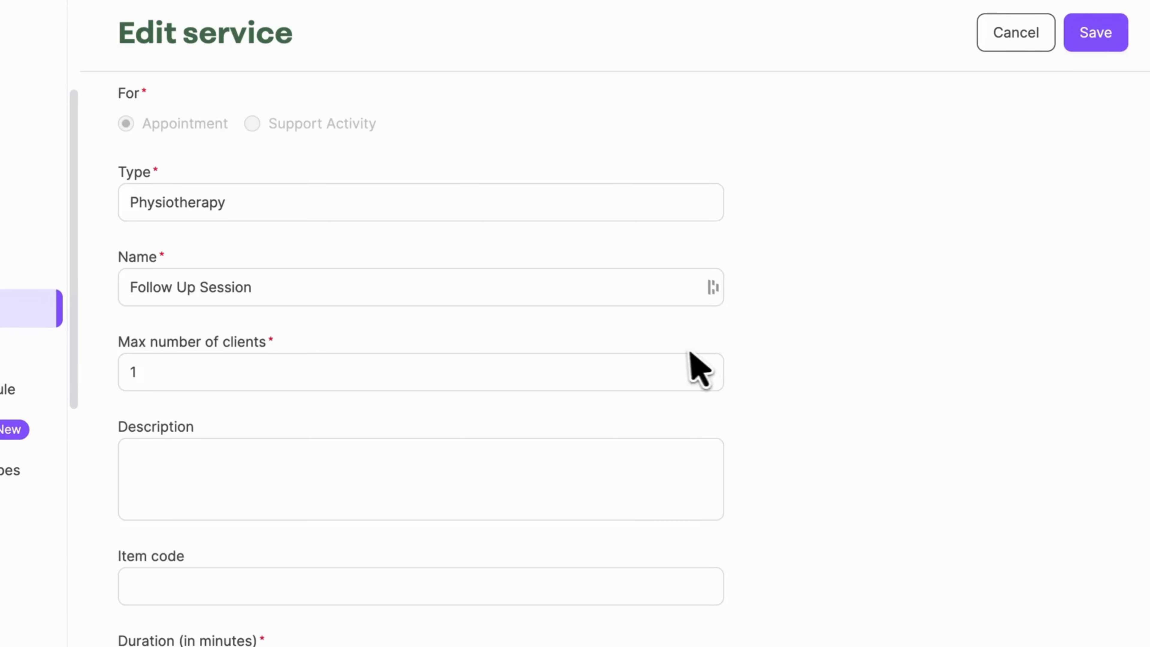
{"action": "scroll", "coordinate": [692, 365], "scroll_direction": "down", "scroll_amount": 10}
{"action": "scroll", "coordinate": [681, 352], "scroll_direction": "down", "scroll_amount": 15}
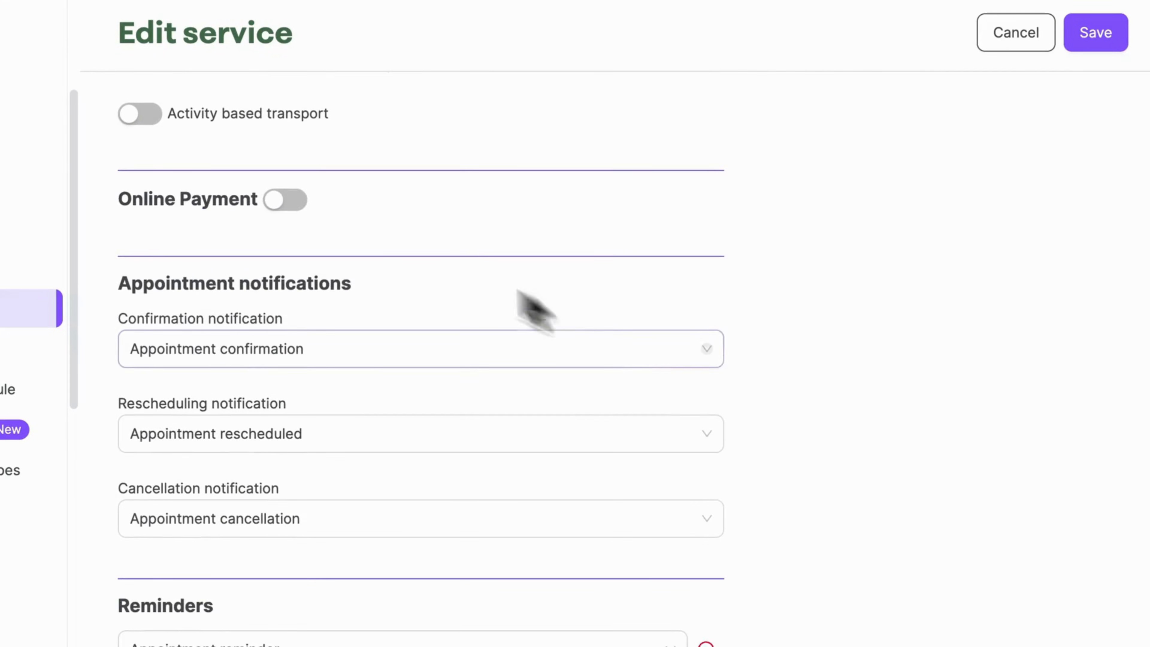
Turn on Online Payment as Required with Full payment type and save the service
{"action": "left_click", "coordinate": [294, 204]}
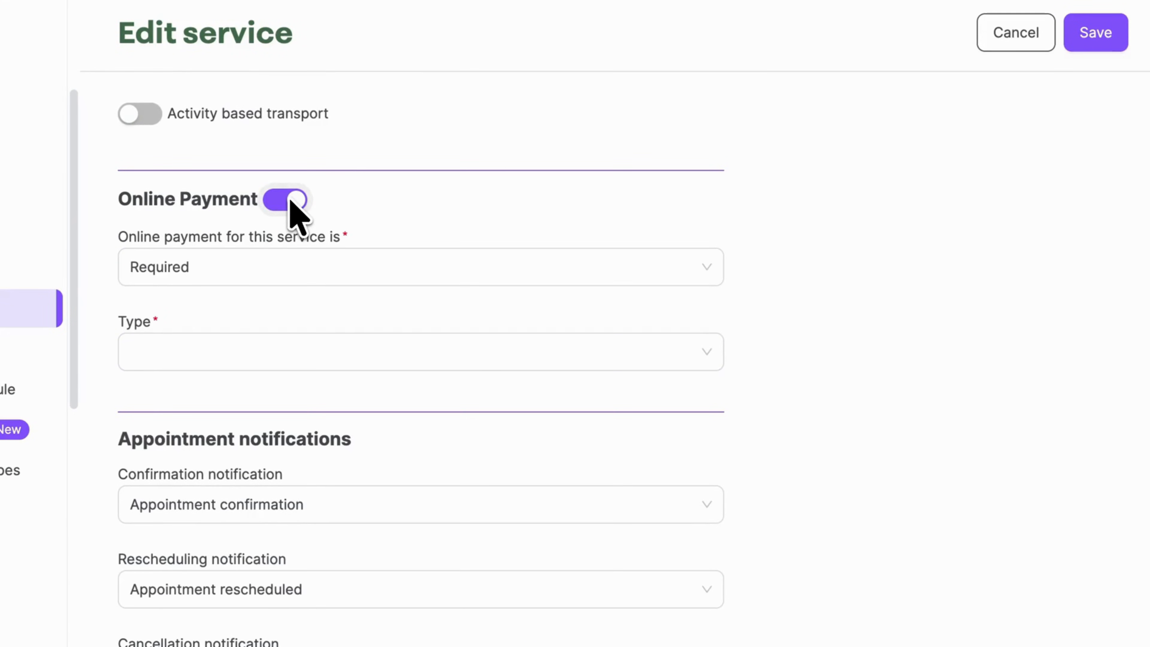
{"action": "left_click", "coordinate": [403, 283]}
{"action": "left_click", "coordinate": [401, 367]}
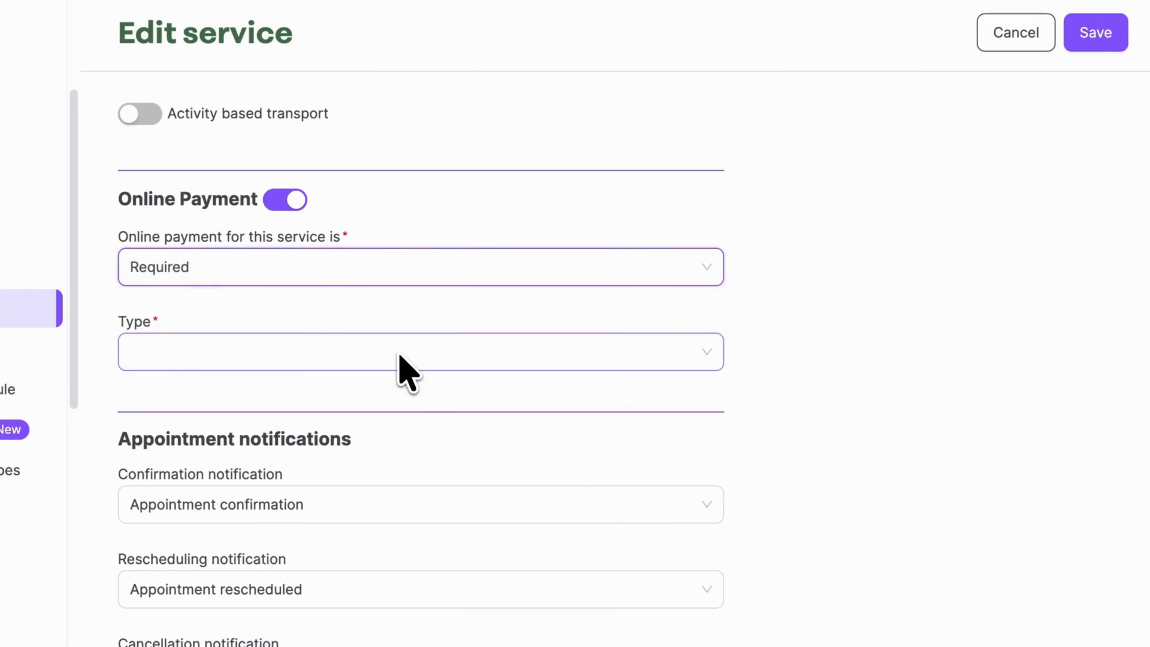
{"action": "left_click", "coordinate": [398, 366]}
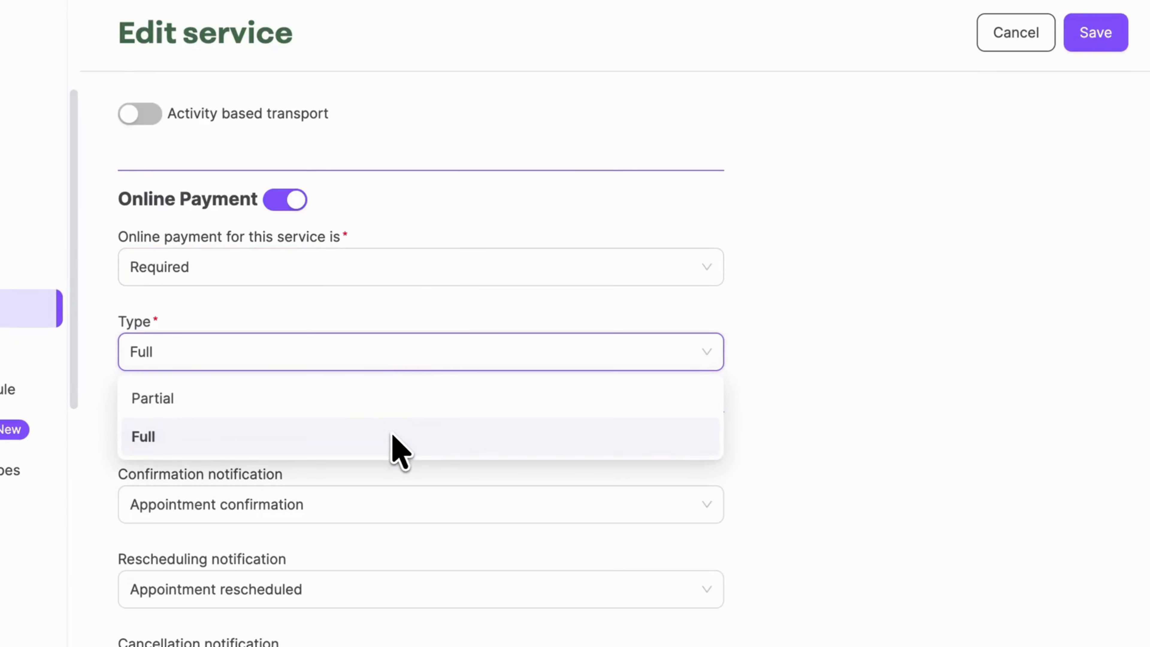
{"action": "left_click", "coordinate": [390, 435]}
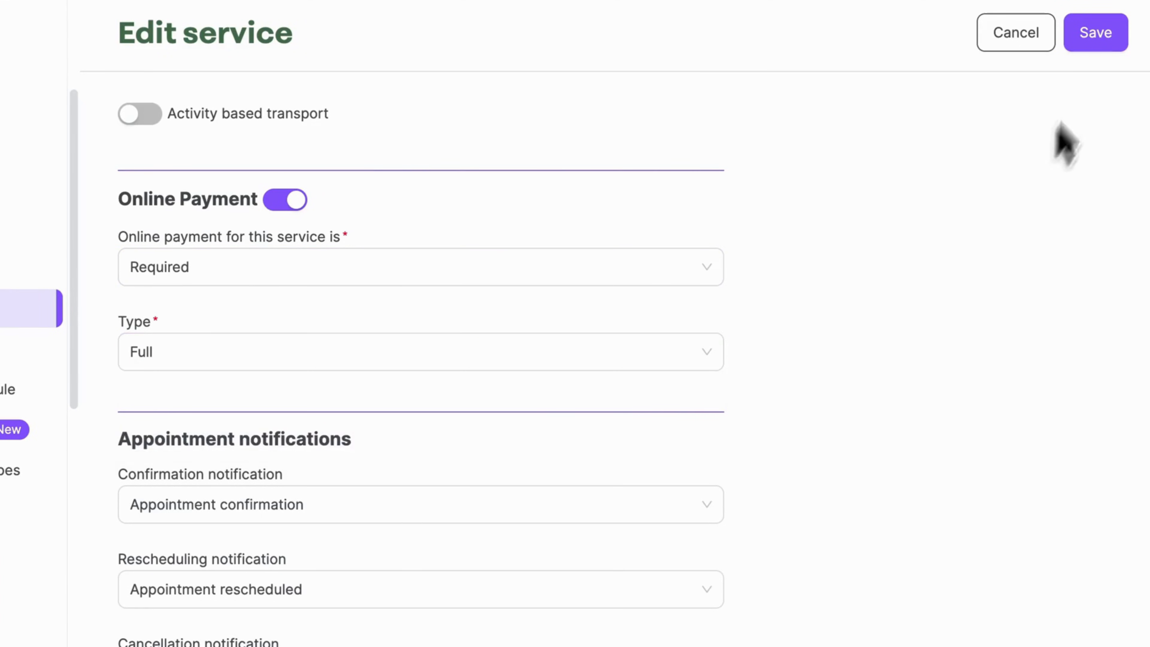
{"action": "left_click", "coordinate": [1098, 38]}
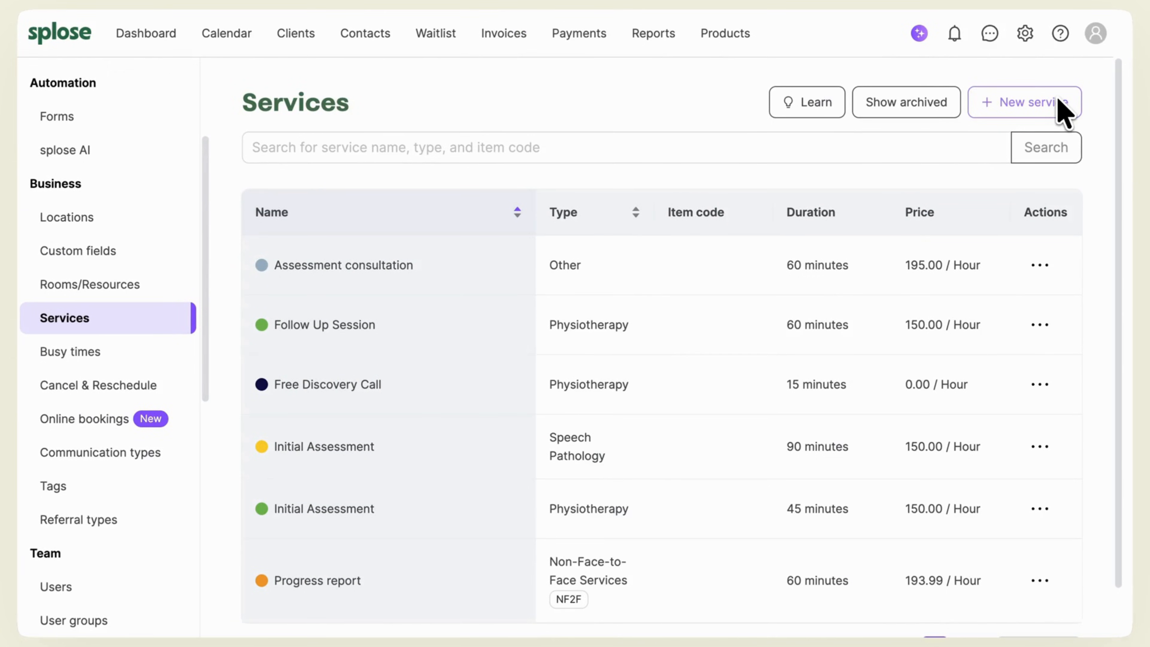
Open overdue invoice INV-0007 and check its Pay options: Stripe credit card, direct debit, terminal
{"action": "left_click", "coordinate": [510, 38]}
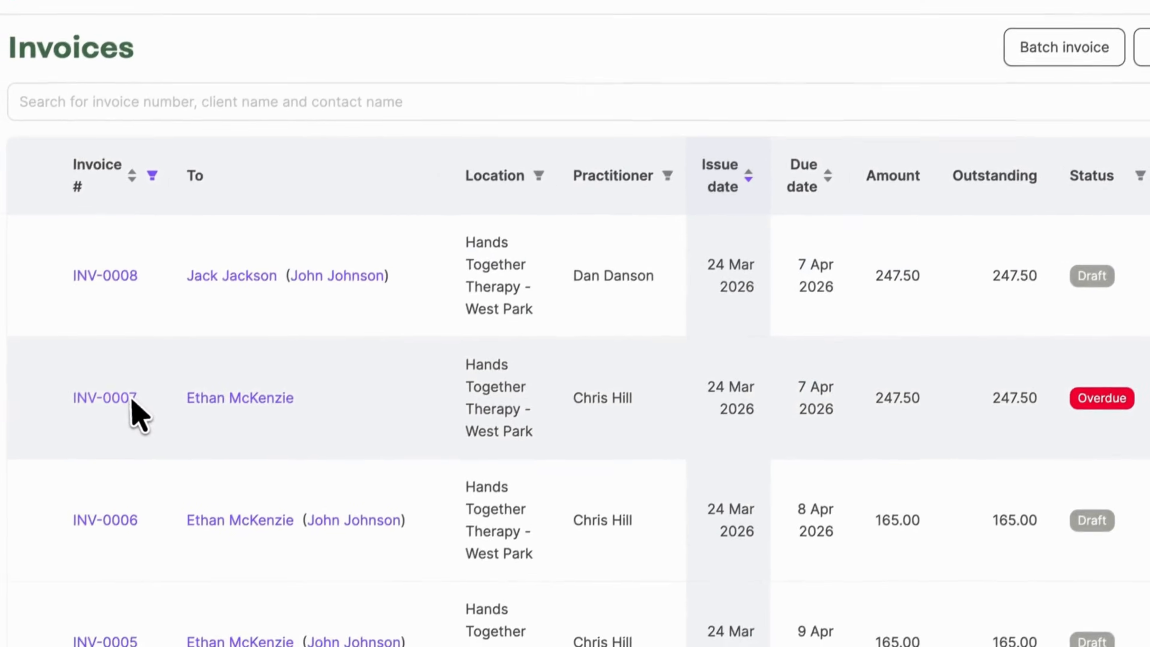
{"action": "left_click", "coordinate": [131, 397]}
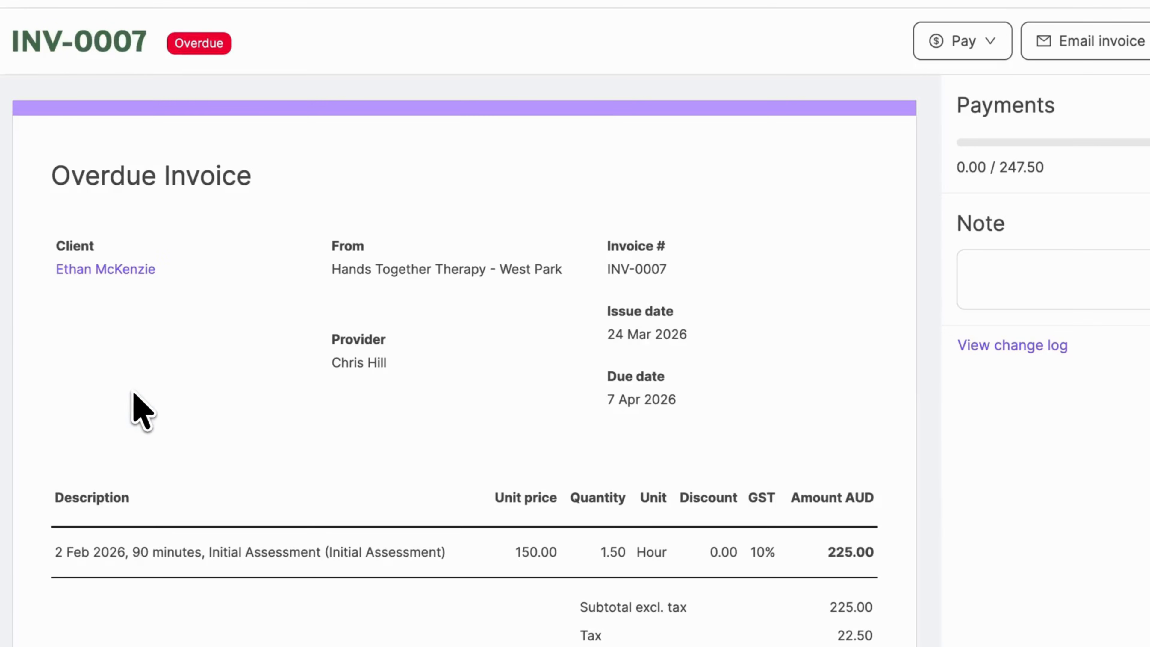
{"action": "left_click", "coordinate": [984, 49]}
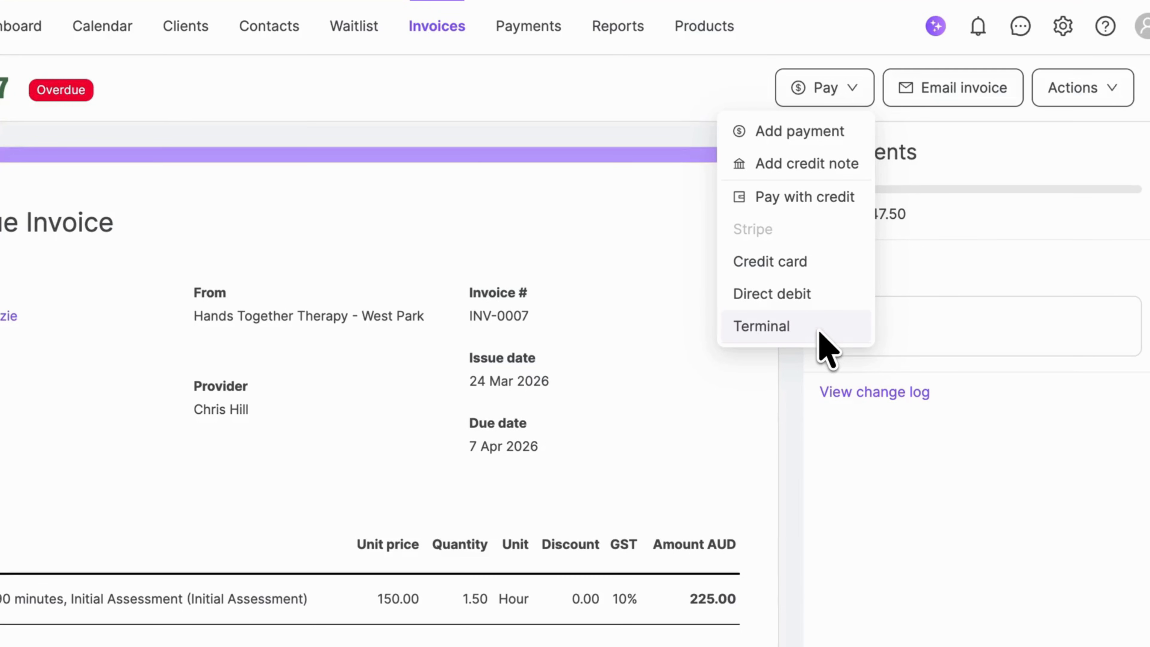
{"action": "left_click", "coordinate": [803, 390]}
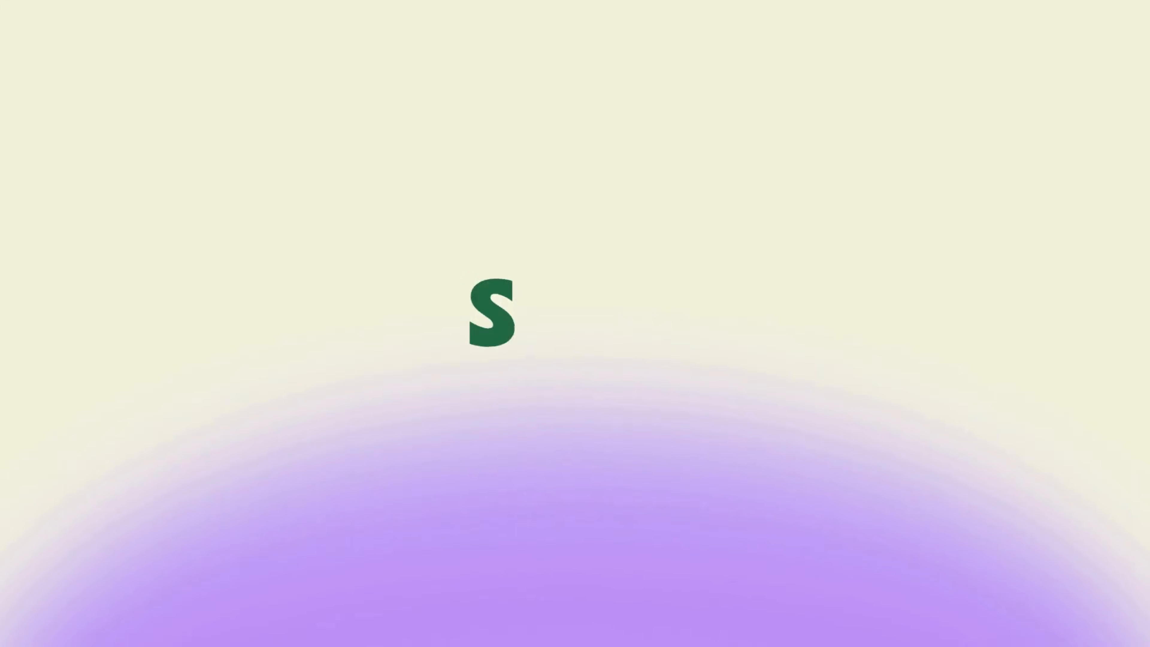